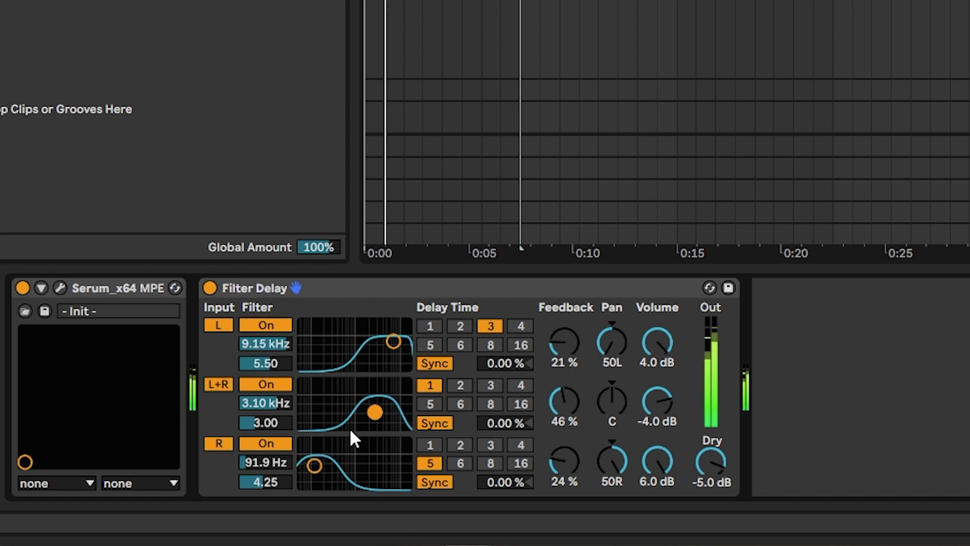
# Step: Delete the Filter Delay from the Serum track's device chain
pyautogui.click(396, 287)
pyautogui.press('Delete')
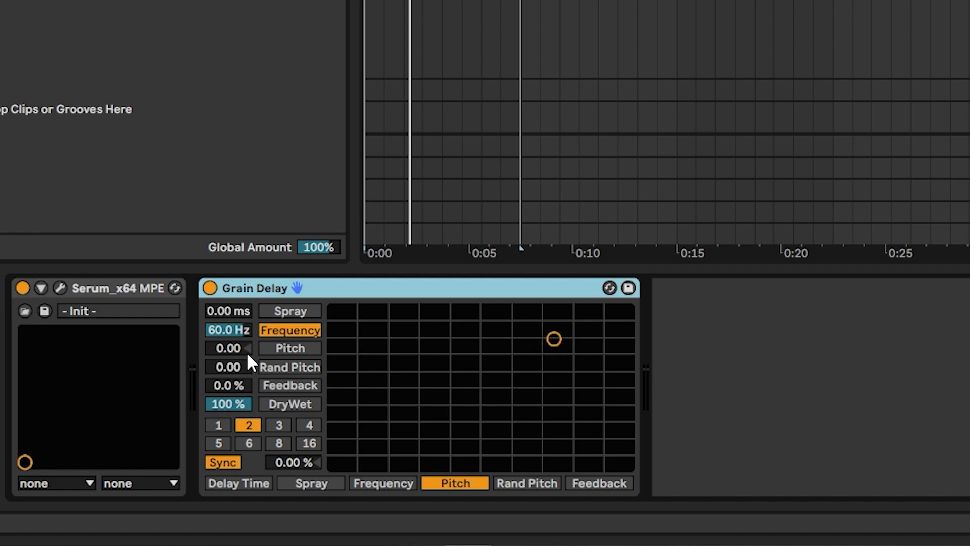
# Step: Set the Grain Delay's pitch to 12.0, random pitch to 33.1, feedback to 13 % and dry/wet to 69 %, and raise its frequency
pyautogui.click(230, 348)
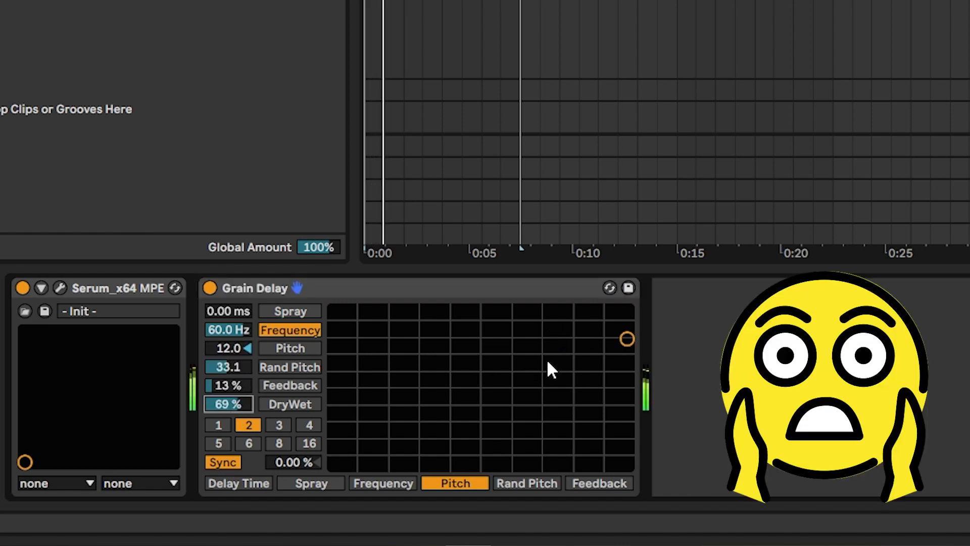
pyautogui.moveTo(623, 338); pyautogui.dragTo(627, 313)
pyautogui.click(472, 287)
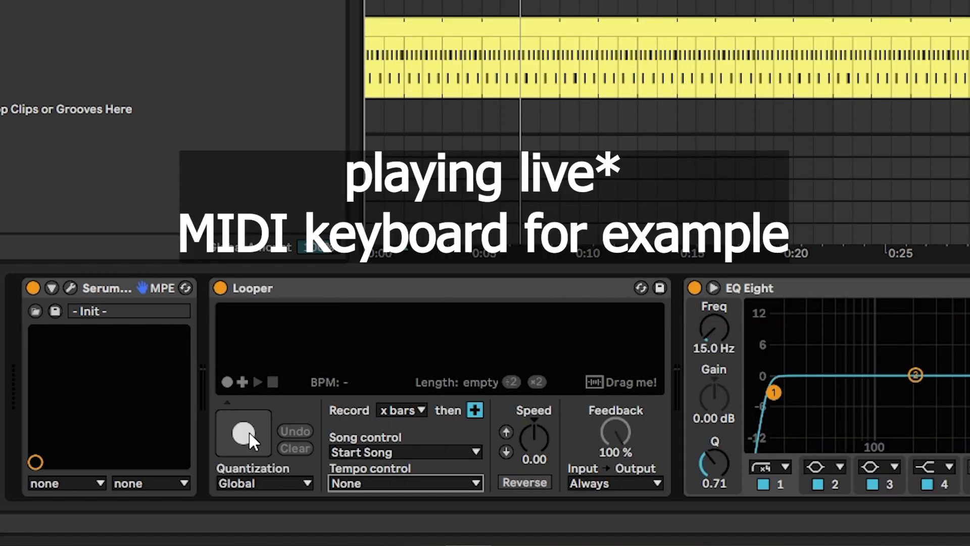
# Step: Record the live part into the Looper and switch it to overdubbing
pyautogui.click(249, 431)
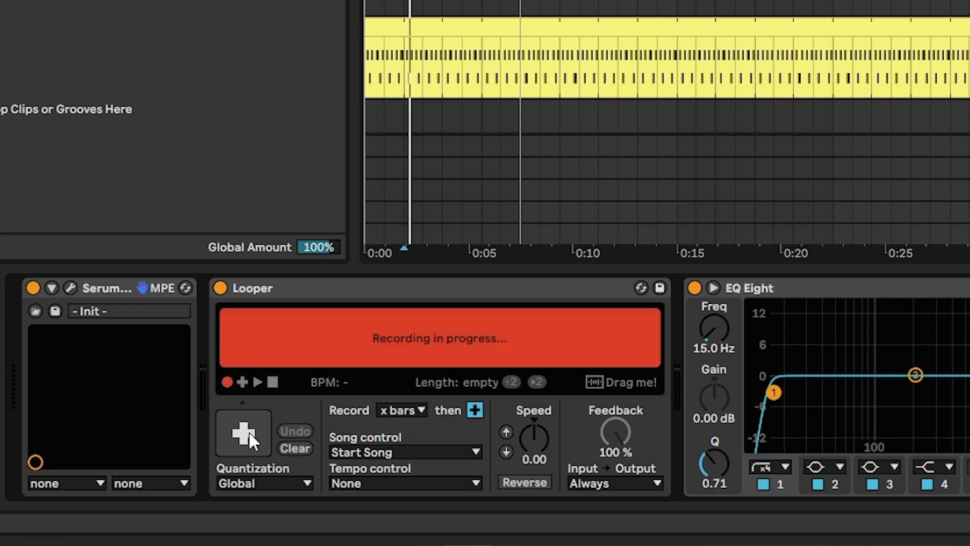
pyautogui.click(245, 423)
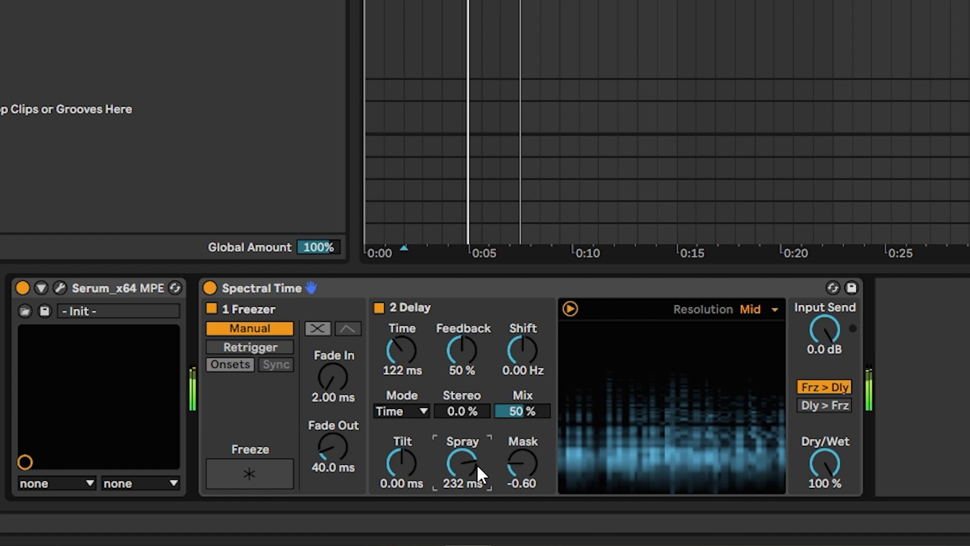
# Step: Raise the Mask amount in the Spectral Time delay section
pyautogui.moveTo(522, 462); pyautogui.dragTo(522, 384)
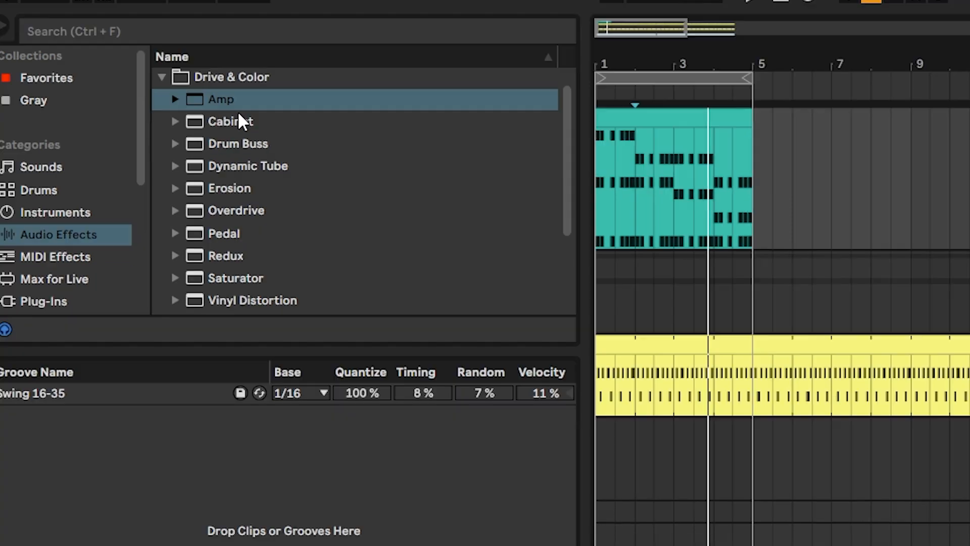
# Step: Add a Cabinet after the Amp and audition the Clean, Blues, Lead and Bass amp models, ending on Rock
pyautogui.doubleClick(238, 120)
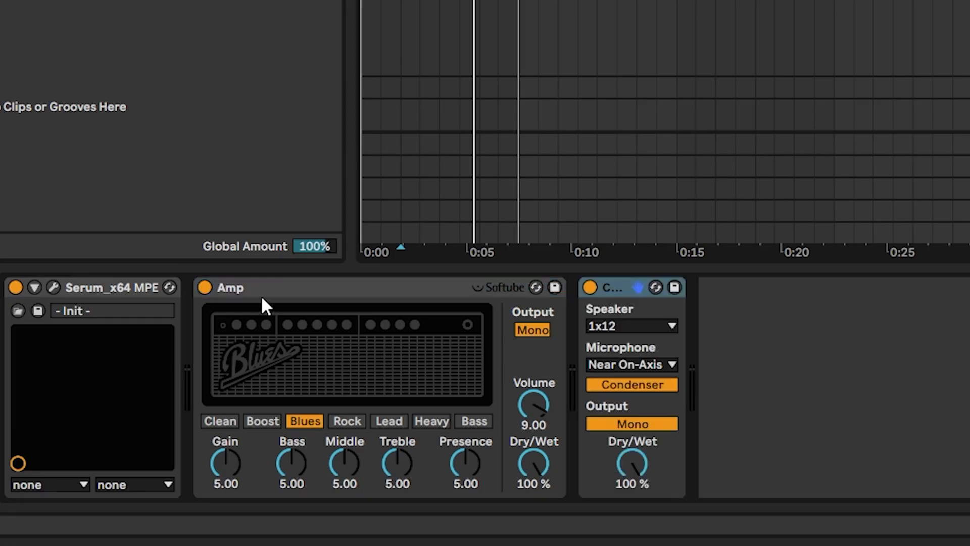
pyautogui.click(228, 419)
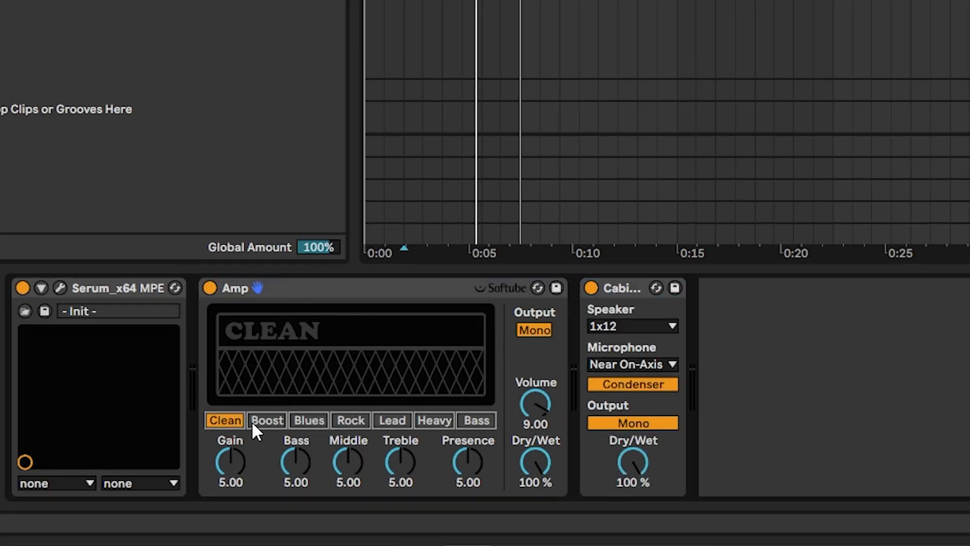
pyautogui.click(310, 420)
pyautogui.click(393, 420)
pyautogui.click(477, 420)
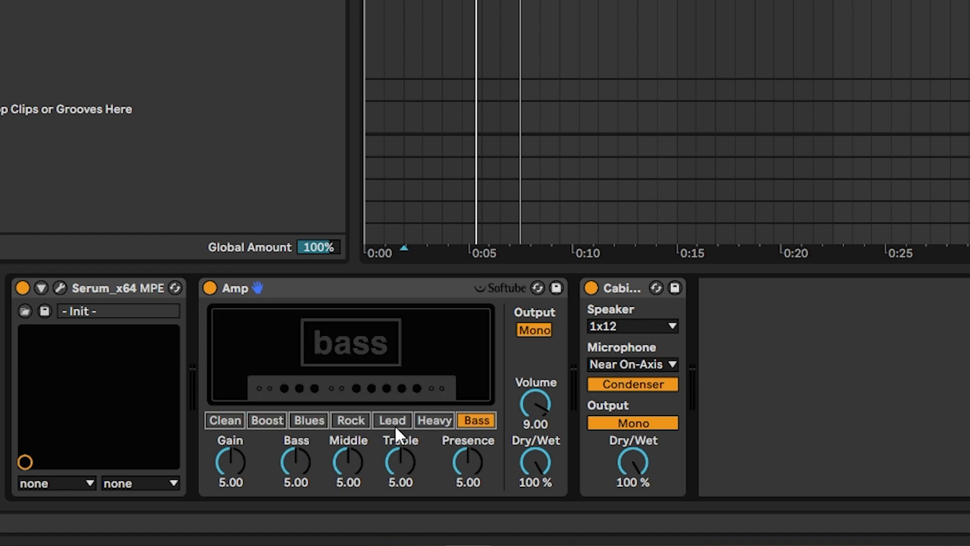
pyautogui.click(218, 422)
pyautogui.click(306, 418)
pyautogui.click(351, 420)
# Step: Try the 2x12 and 4x12 speakers in the Cabinet and return it to 1x12
pyautogui.click(648, 326)
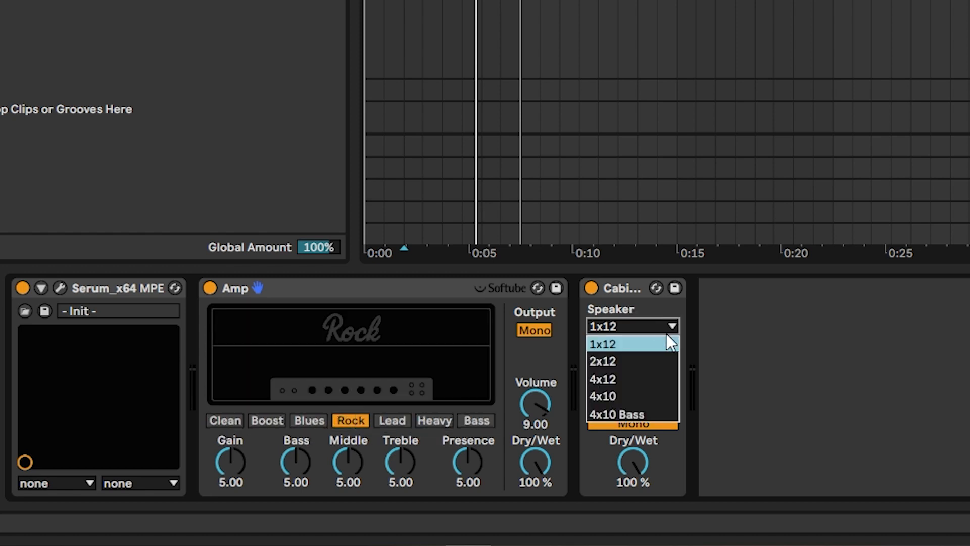
pyautogui.click(652, 361)
pyautogui.click(652, 326)
pyautogui.click(638, 379)
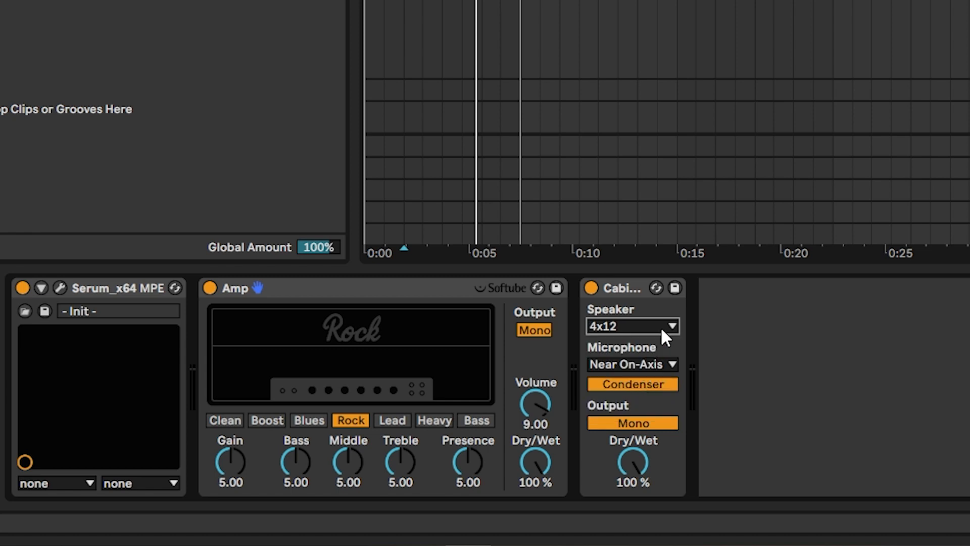
pyautogui.click(662, 327)
pyautogui.click(641, 341)
# Step: Toggle the Amp and the Cabinet off and on during playback to compare the sound with and without them
pyautogui.click(461, 288)
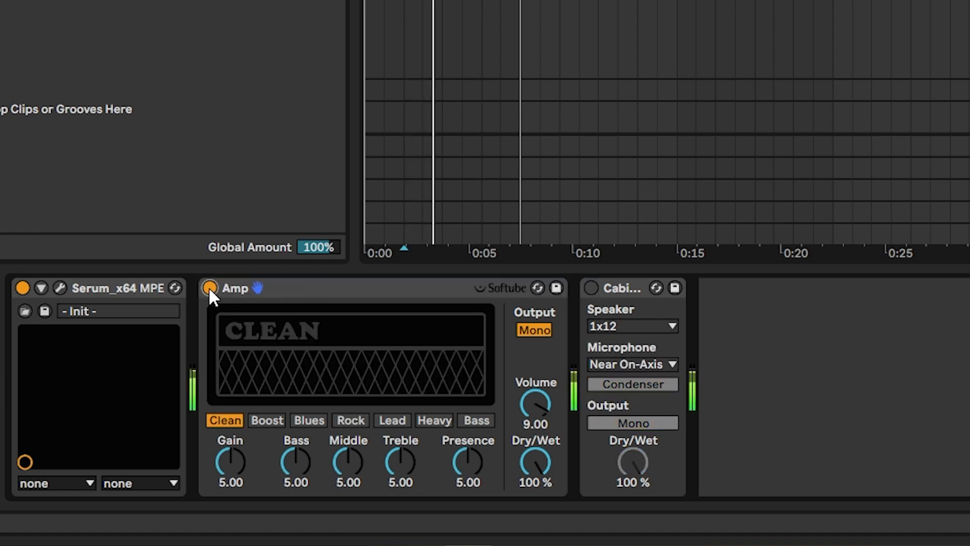
pyautogui.click(209, 289)
pyautogui.click(209, 289)
pyautogui.click(591, 288)
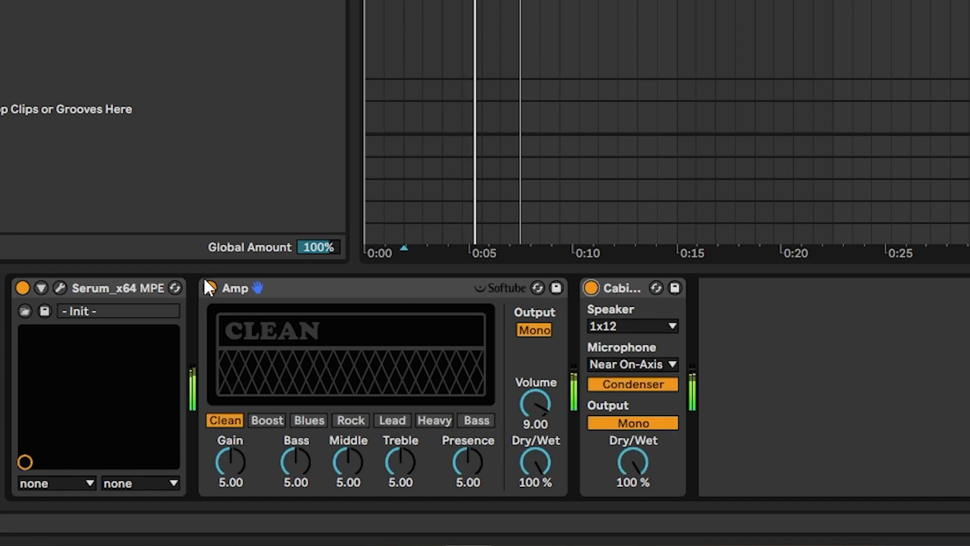
pyautogui.click(210, 288)
pyautogui.click(592, 287)
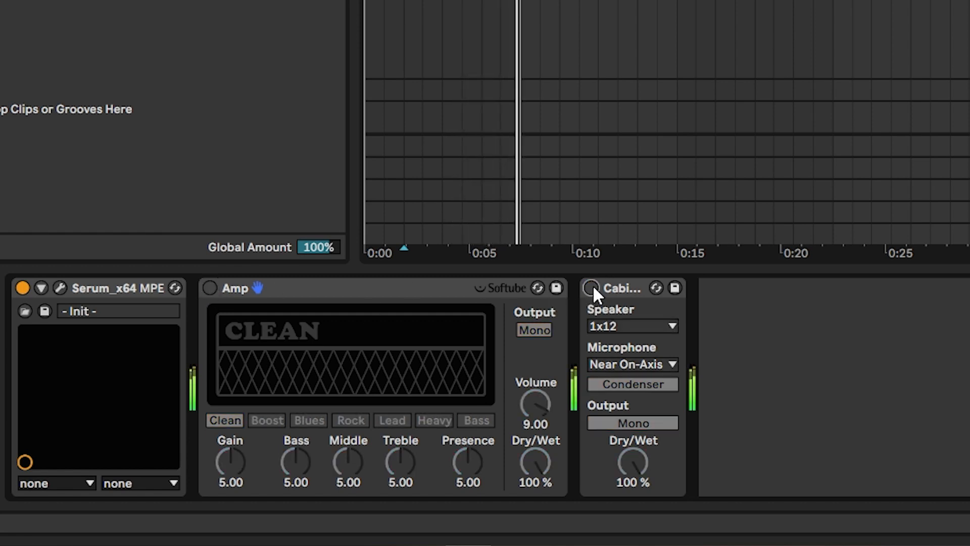
pyautogui.click(591, 288)
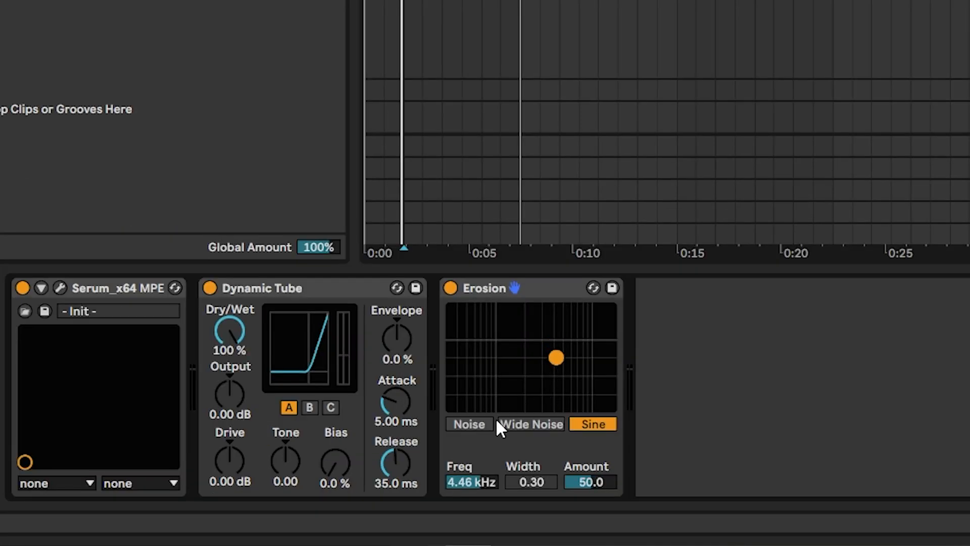
# Step: Set Erosion to Noise at 2.75 kHz with an amount of 107, lower its frequency further, and change the mode to Sine
pyautogui.click(470, 424)
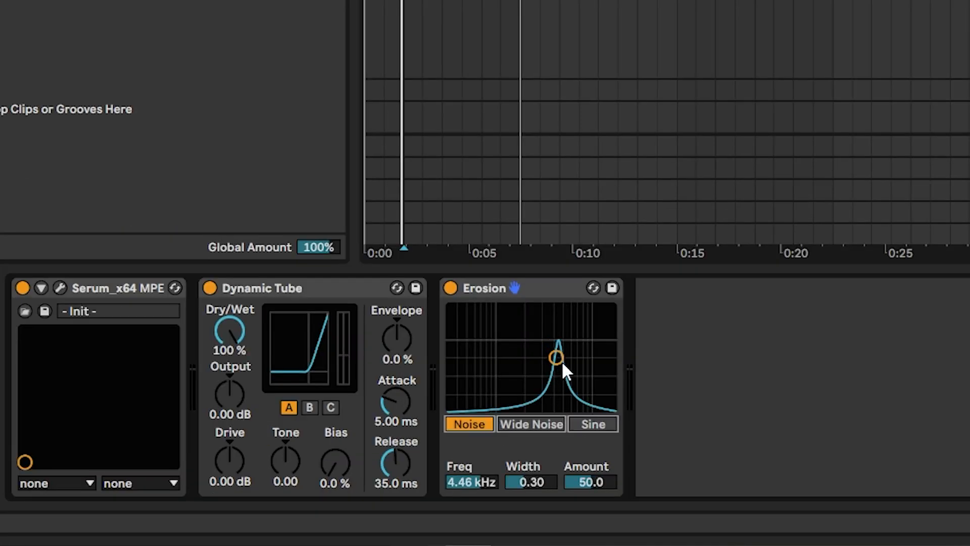
pyautogui.moveTo(563, 362); pyautogui.dragTo(543, 334)
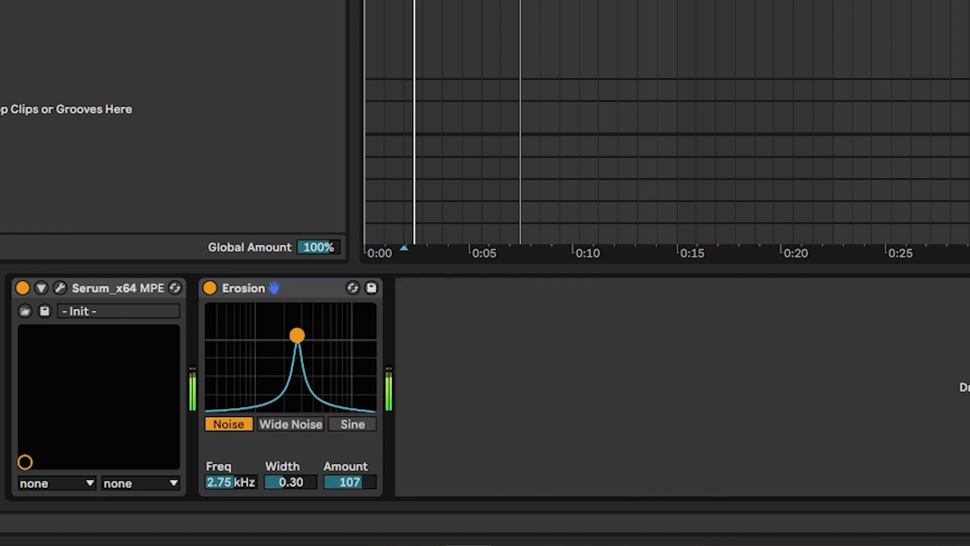
pyautogui.moveTo(297, 335); pyautogui.dragTo(255, 342)
pyautogui.click(353, 424)
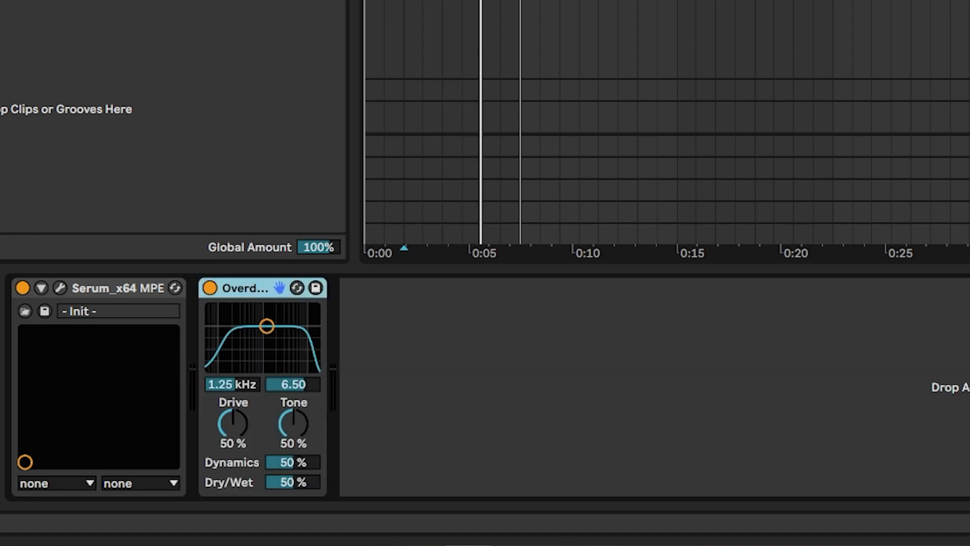
# Step: Lower the Overdrive's filter frequency and bandwidth, and raise the Pedal's gain
pyautogui.moveTo(266, 325); pyautogui.dragTo(212, 358)
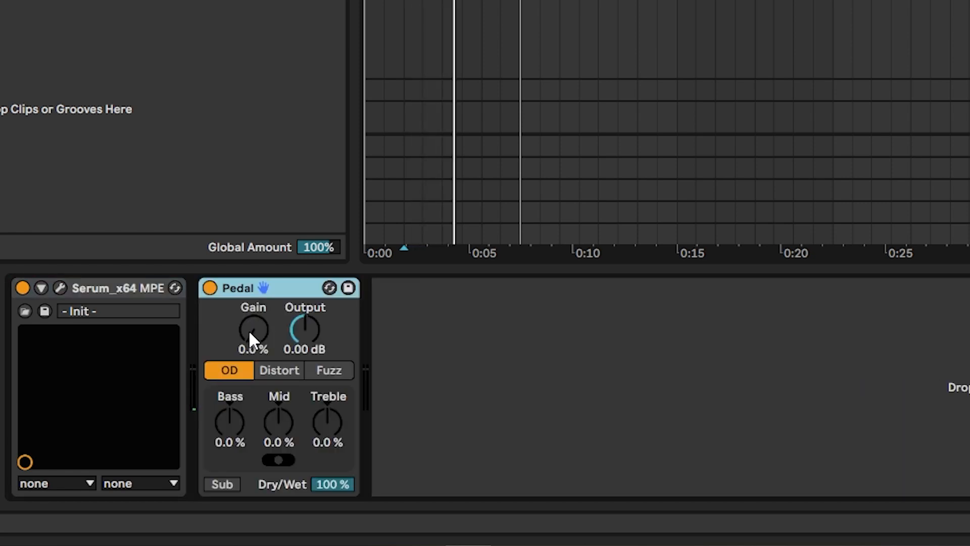
pyautogui.moveTo(253, 332); pyautogui.dragTo(275, 292)
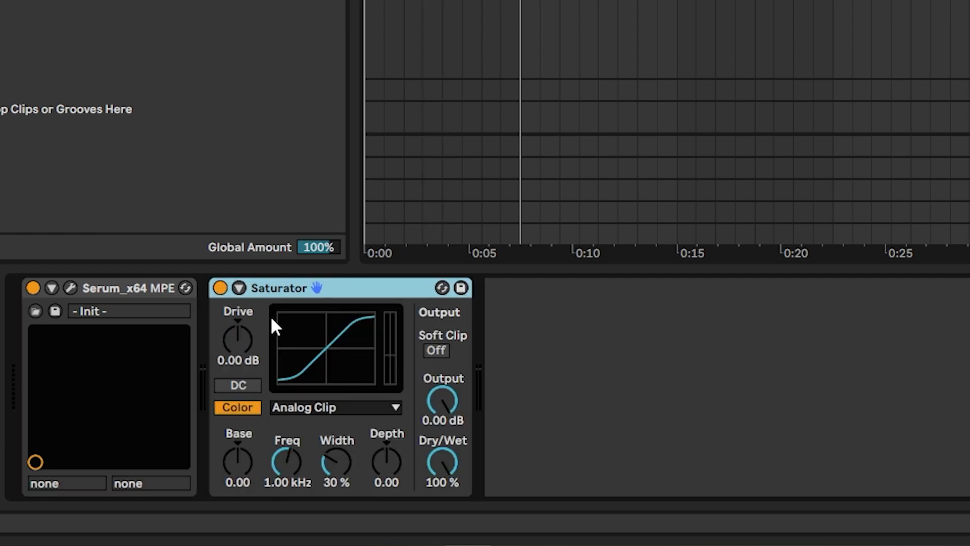
# Step: Play the track, raise the Saturator's drive to 13.1 dB and lower its output level
pyautogui.click(244, 347)
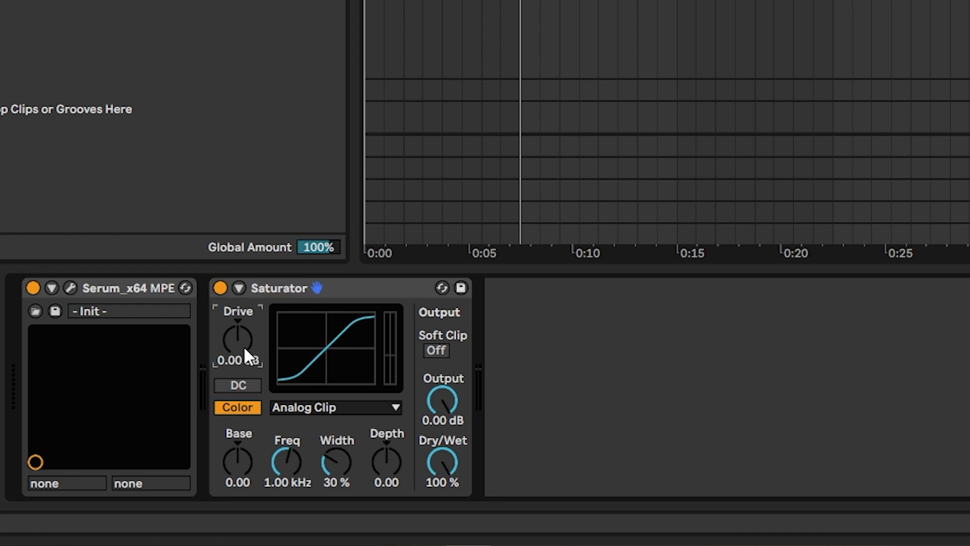
pyautogui.press('space')
pyautogui.moveTo(239, 339); pyautogui.dragTo(240, 263)
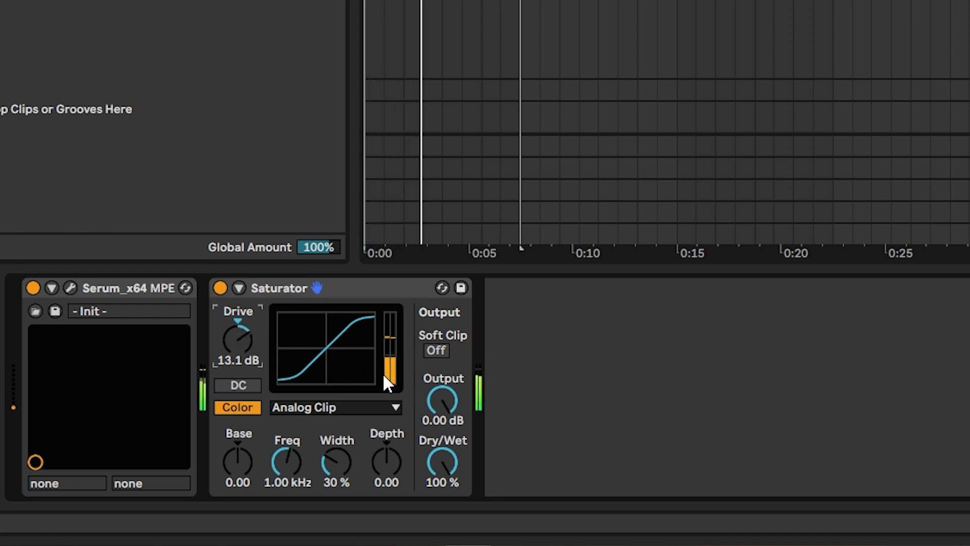
pyautogui.moveTo(445, 402); pyautogui.dragTo(444, 437)
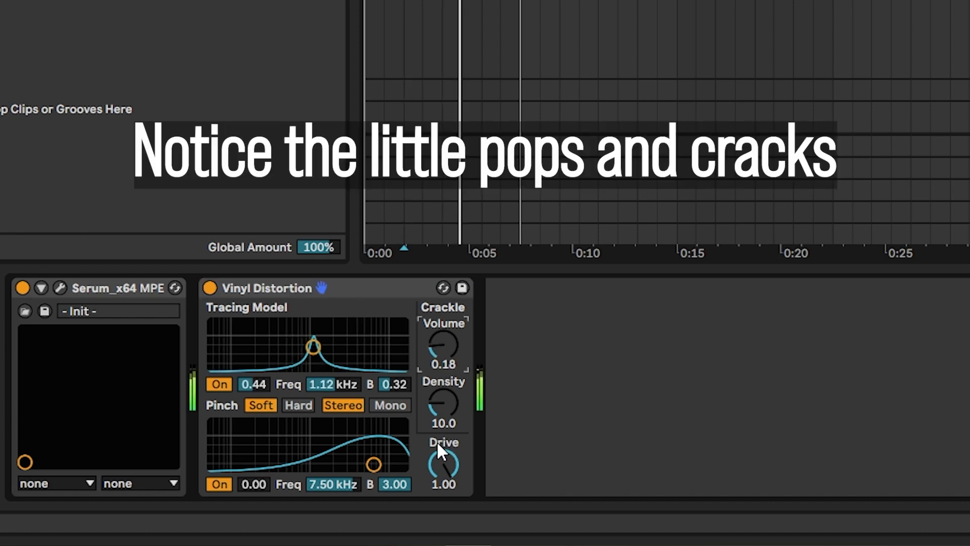
# Step: Add Redux after Serum and set its rate to 1.41 kHz and its shape to 11 %
pyautogui.click(26, 290)
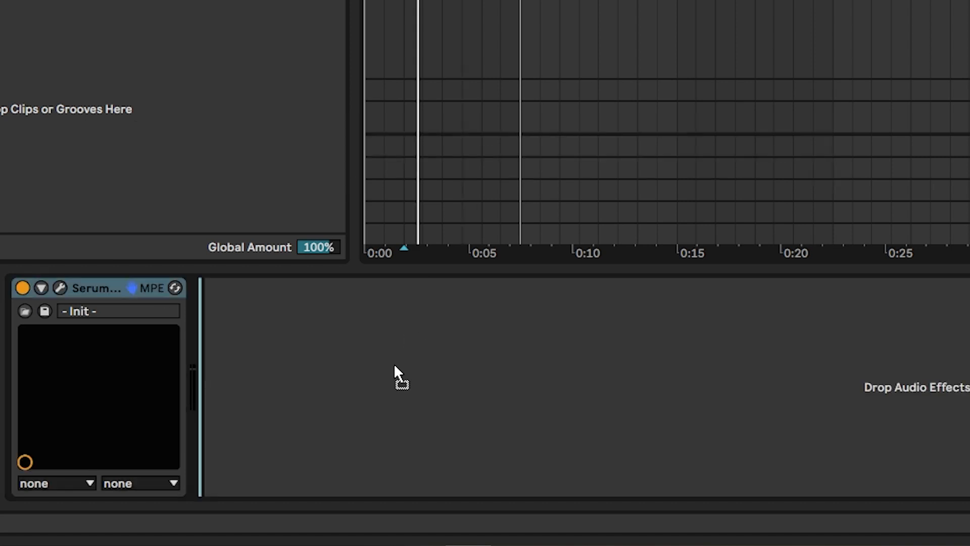
pyautogui.moveTo(393, 363); pyautogui.dragTo(395, 367)
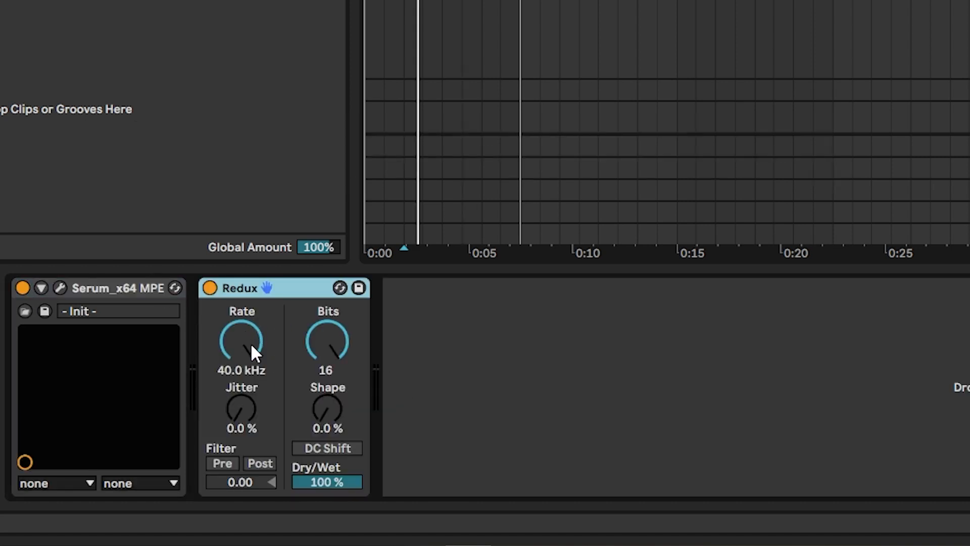
pyautogui.moveTo(247, 337); pyautogui.dragTo(275, 388)
pyautogui.moveTo(329, 410); pyautogui.dragTo(328, 390)
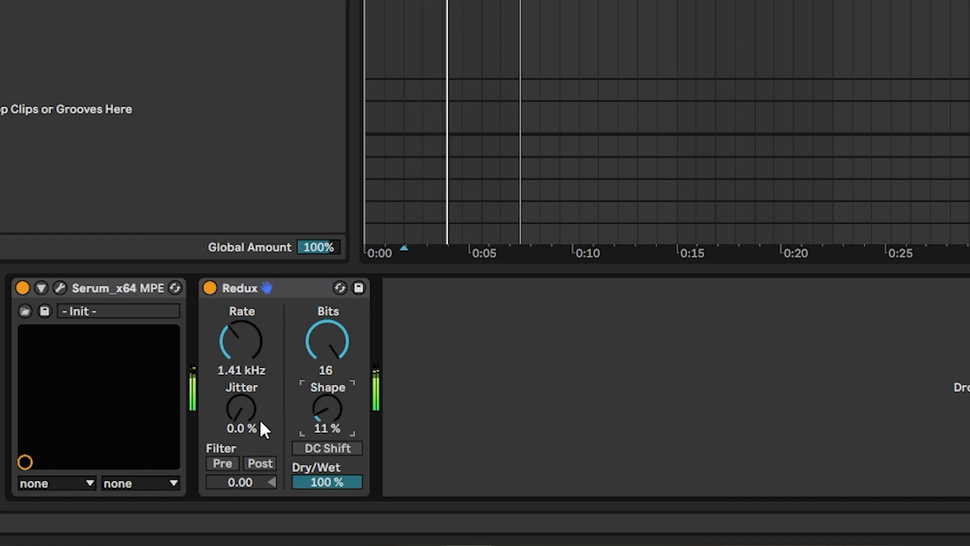
# Step: Increase the Redux jitter, reduce its bit depth and raise its sample rate
pyautogui.moveTo(244, 411); pyautogui.dragTo(245, 380)
pyautogui.moveTo(328, 344); pyautogui.dragTo(328, 387)
pyautogui.moveTo(253, 341); pyautogui.dragTo(274, 295)
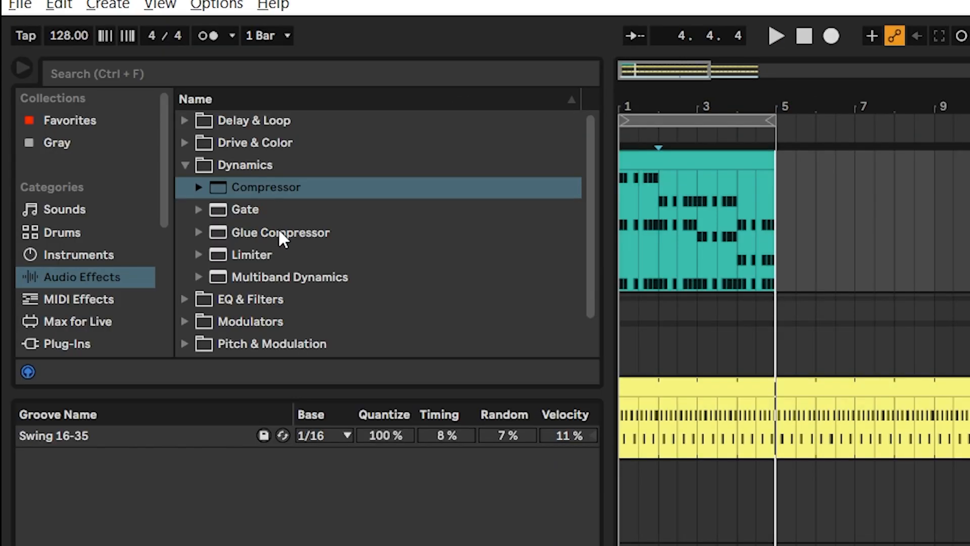
# Step: Choose Multiband Dynamics from the Dynamics effects, set its high split frequency to 2.97 kHz and raise the low split frequency
pyautogui.click(280, 232)
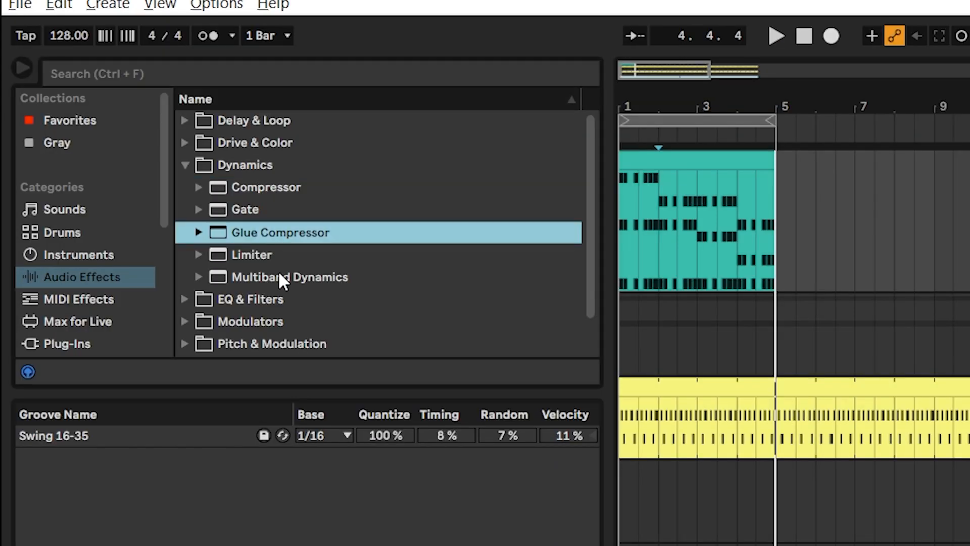
pyautogui.click(279, 277)
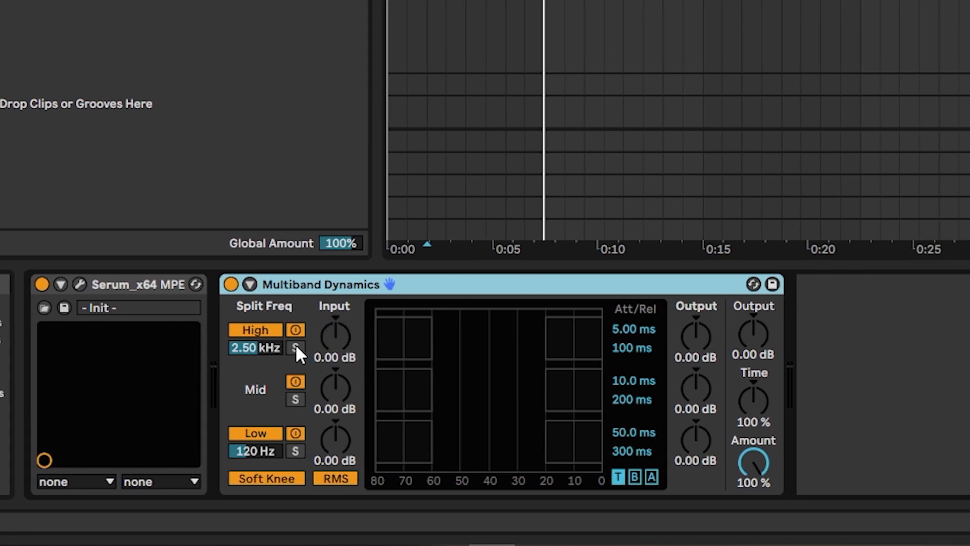
pyautogui.moveTo(263, 346)
pyautogui.mouseDown()
pyautogui.moveTo(263, 334)
pyautogui.moveTo(264, 344)
pyautogui.mouseUp()
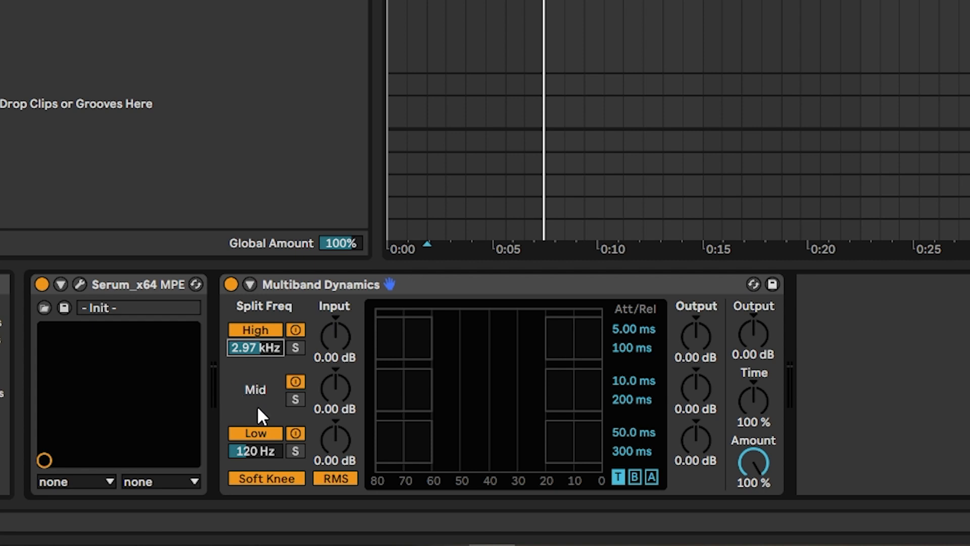
pyautogui.moveTo(256, 451); pyautogui.dragTo(255, 440)
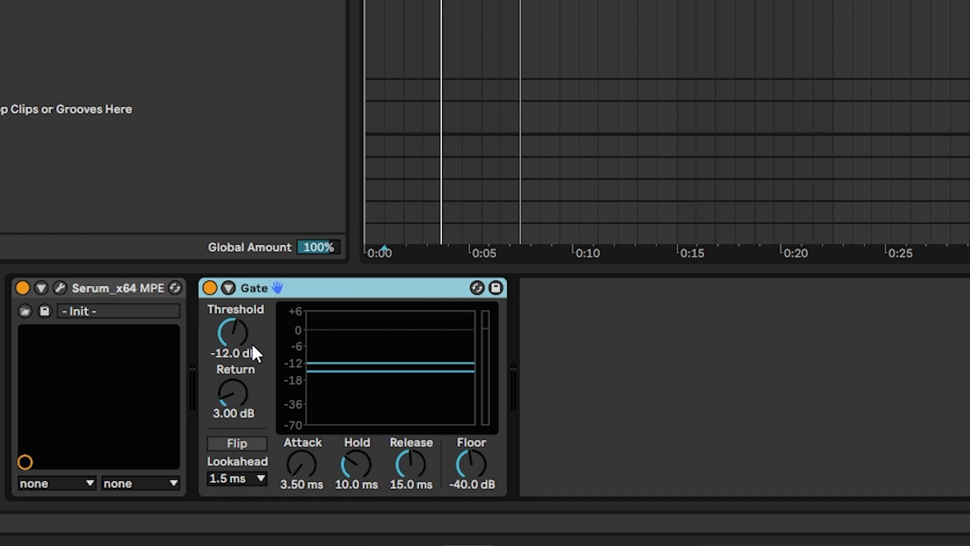
# Step: Lower the Gate's threshold
pyautogui.moveTo(238, 331); pyautogui.dragTo(239, 379)
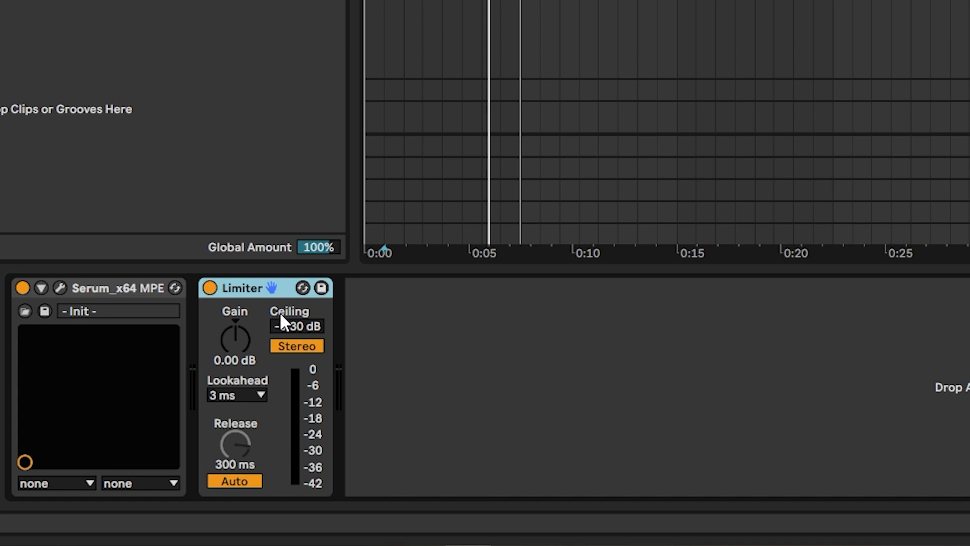
# Step: Raise the Limiter's gain and start playback to hear it on the Serum part
pyautogui.click(239, 355)
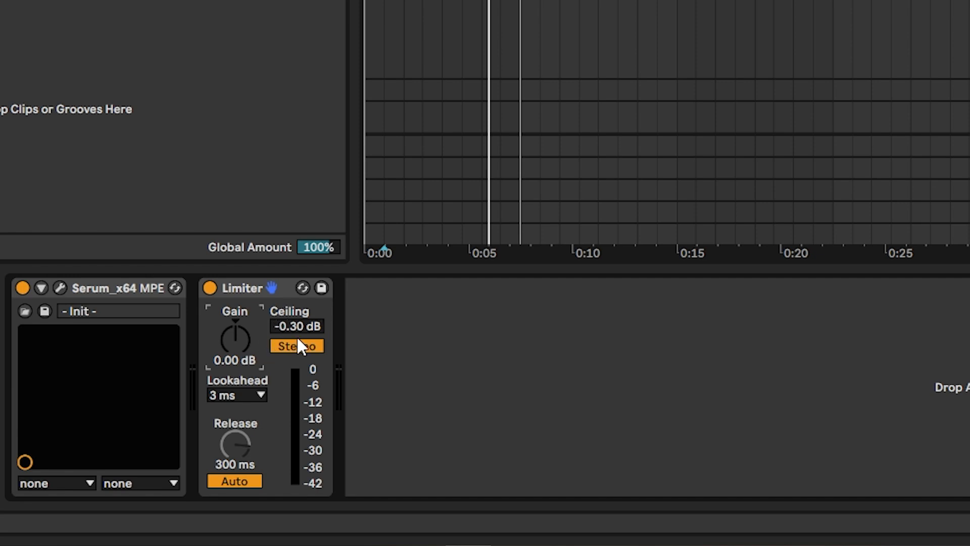
pyautogui.moveTo(249, 344); pyautogui.dragTo(249, 326)
pyautogui.press('space')
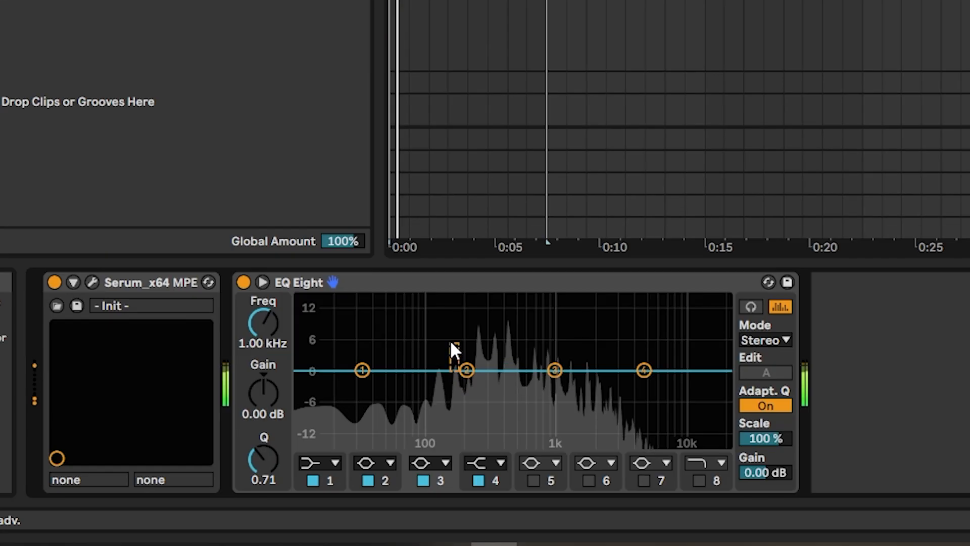
# Step: Move band 2 of the EQ Eight down to the low end of the spectrum with a slight boost
pyautogui.moveTo(467, 370); pyautogui.dragTo(323, 355)
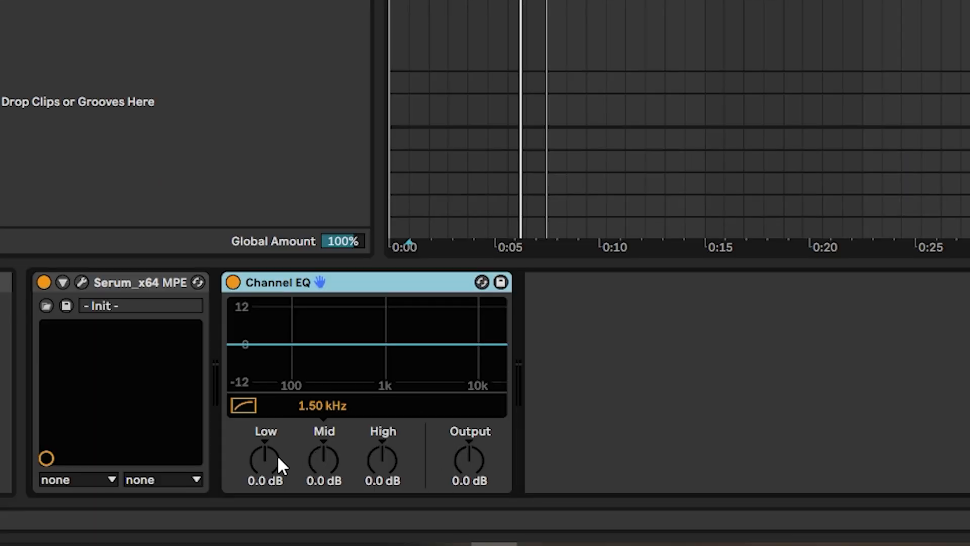
# Step: Adjust the Channel EQ's Low, Mid and High gains in turn, first raising them and then lowering them
pyautogui.moveTo(269, 458)
pyautogui.mouseDown()
pyautogui.moveTo(268, 427)
pyautogui.moveTo(269, 452)
pyautogui.mouseUp()
pyautogui.moveTo(324, 459)
pyautogui.mouseDown()
pyautogui.moveTo(324, 445)
pyautogui.moveTo(324, 454)
pyautogui.mouseUp()
pyautogui.moveTo(382, 459); pyautogui.dragTo(382, 435)
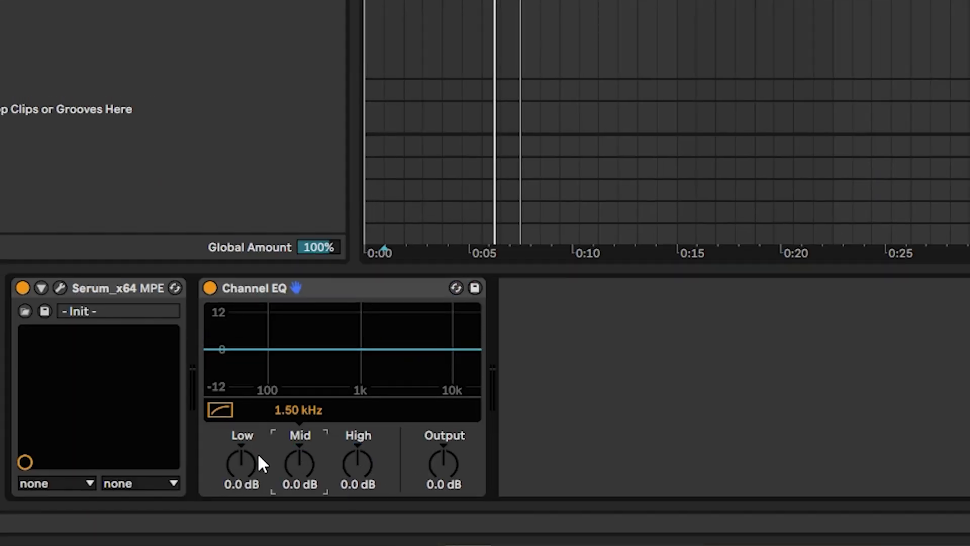
pyautogui.moveTo(258, 460)
pyautogui.mouseDown()
pyautogui.moveTo(258, 471)
pyautogui.moveTo(241, 440)
pyautogui.moveTo(241, 468)
pyautogui.mouseUp()
pyautogui.moveTo(300, 464); pyautogui.dragTo(299, 470)
pyautogui.moveTo(358, 463)
pyautogui.mouseDown()
pyautogui.moveTo(358, 447)
pyautogui.moveTo(358, 465)
pyautogui.mouseUp()
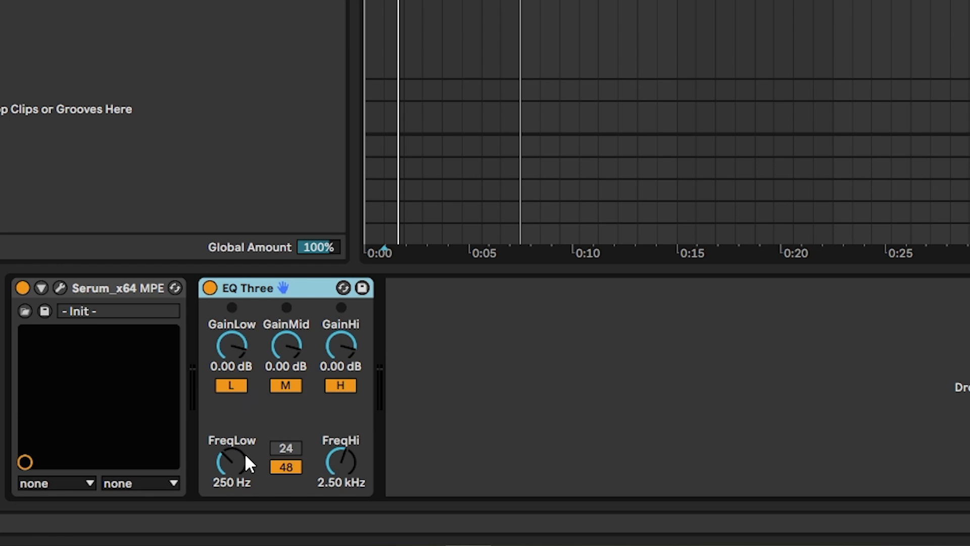
# Step: Set the EQ Three's low crossover frequency to 259 Hz and raise its high crossover frequency
pyautogui.click(230, 488)
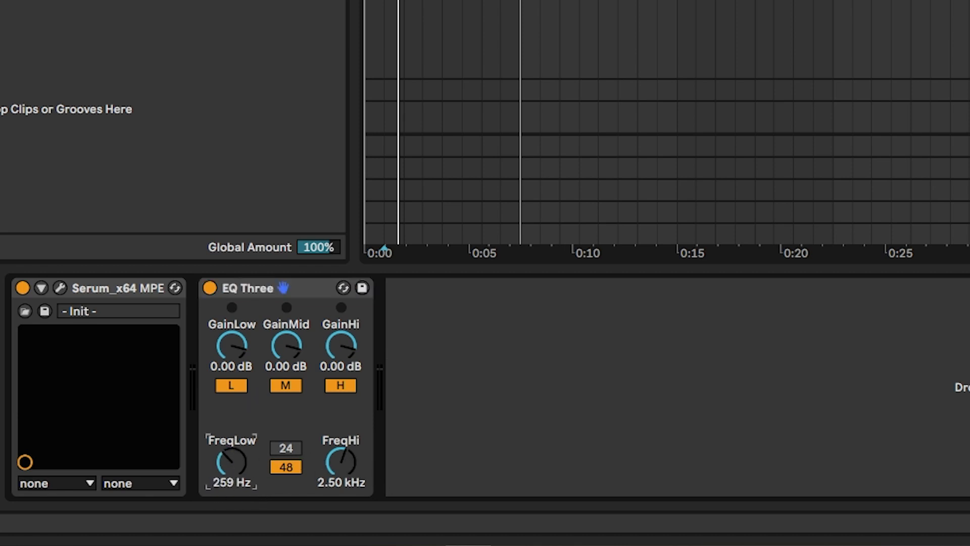
pyautogui.moveTo(341, 462); pyautogui.dragTo(341, 452)
# Step: Remove the EQ Three and add an EQ Eight after Serum in its place
pyautogui.click(305, 288)
pyautogui.press('Delete')
pyautogui.moveTo(222, 1); pyautogui.dragTo(276, 412)
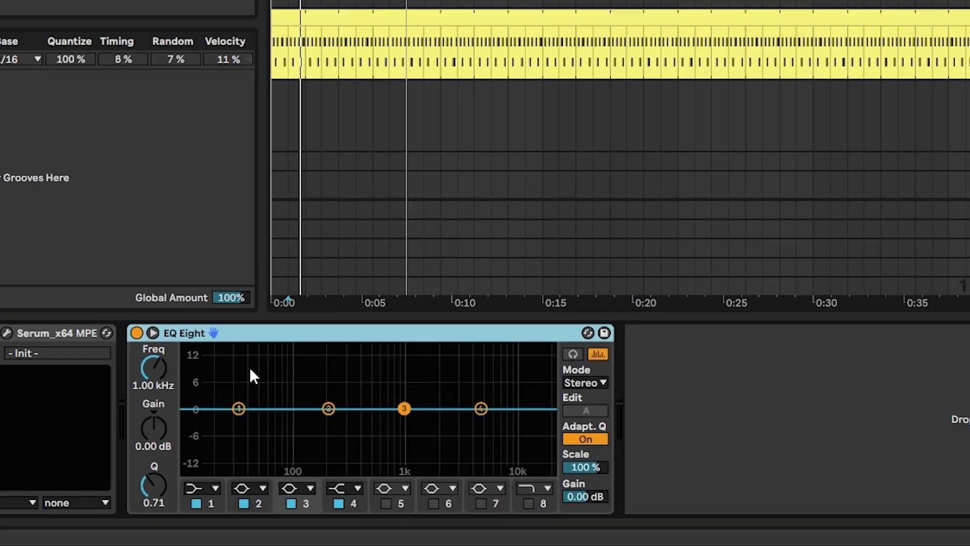
# Step: Expand the EQ Eight's display and play the Serum part briefly to view its frequency spectrum
pyautogui.click(228, 288)
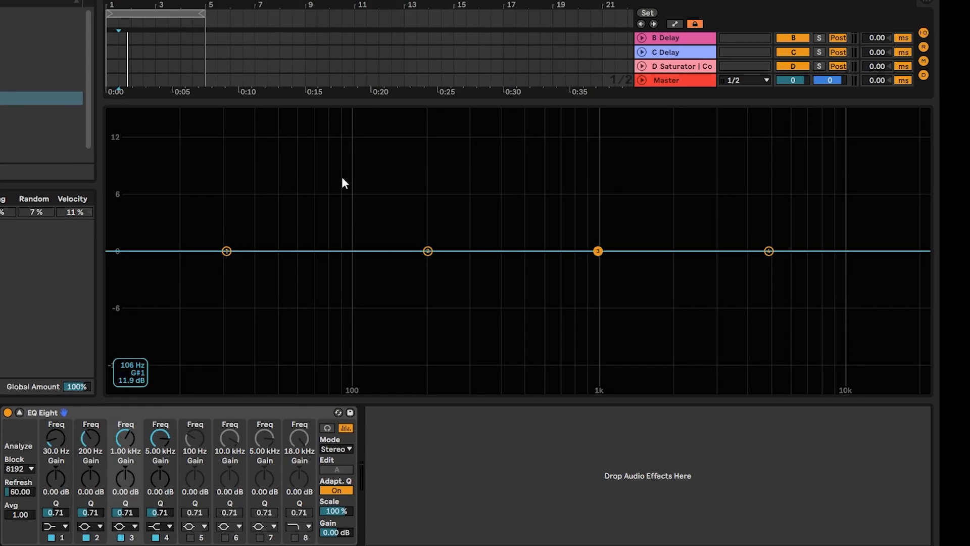
pyautogui.press('space')
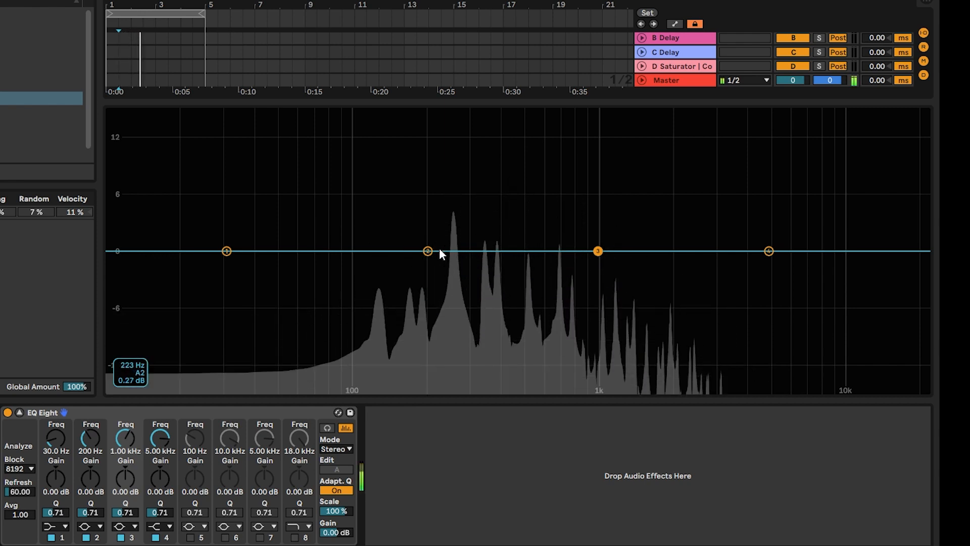
pyautogui.press('space')
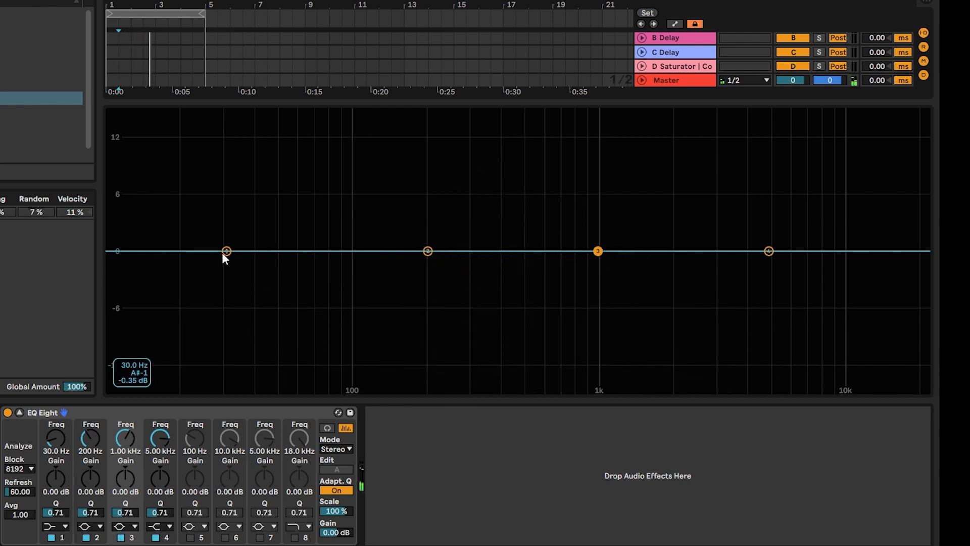
# Step: Move EQ Eight band 2 to 104 Hz with a 0.16 dB boost, and change band 1 to a notch shifted up the spectrum
pyautogui.moveTo(432, 251); pyautogui.dragTo(357, 251)
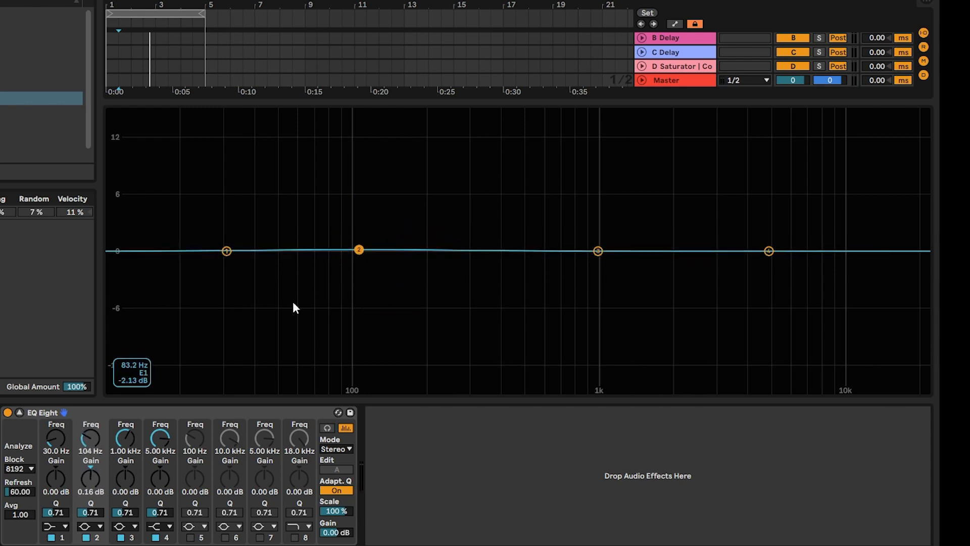
pyautogui.click(55, 526)
pyautogui.click(59, 483)
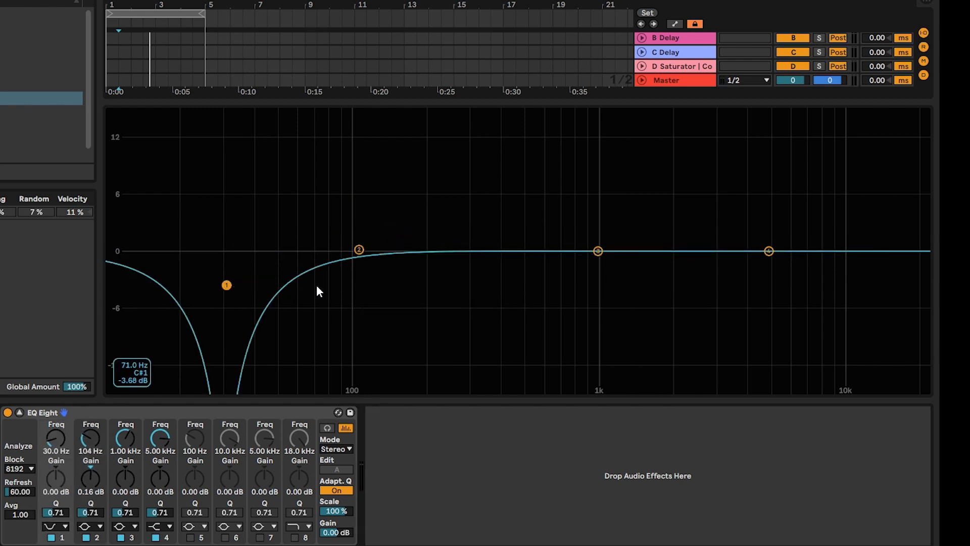
pyautogui.moveTo(227, 285); pyautogui.dragTo(412, 260)
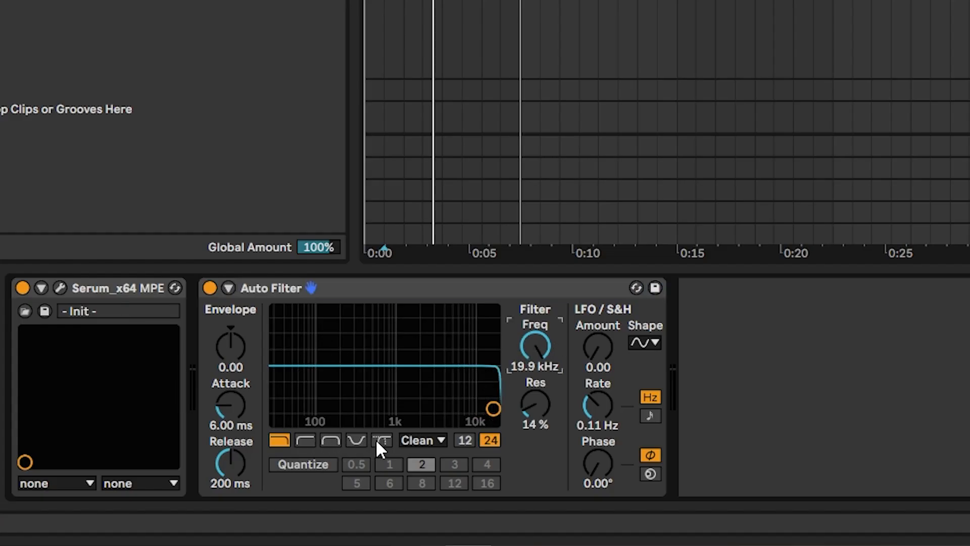
# Step: Lower the Auto Filter's cutoff frequency and start playback to hear it on the Serum part
pyautogui.moveTo(535, 346)
pyautogui.mouseDown()
pyautogui.moveTo(535, 494)
pyautogui.moveTo(535, 389)
pyautogui.mouseUp()
pyautogui.press('space')
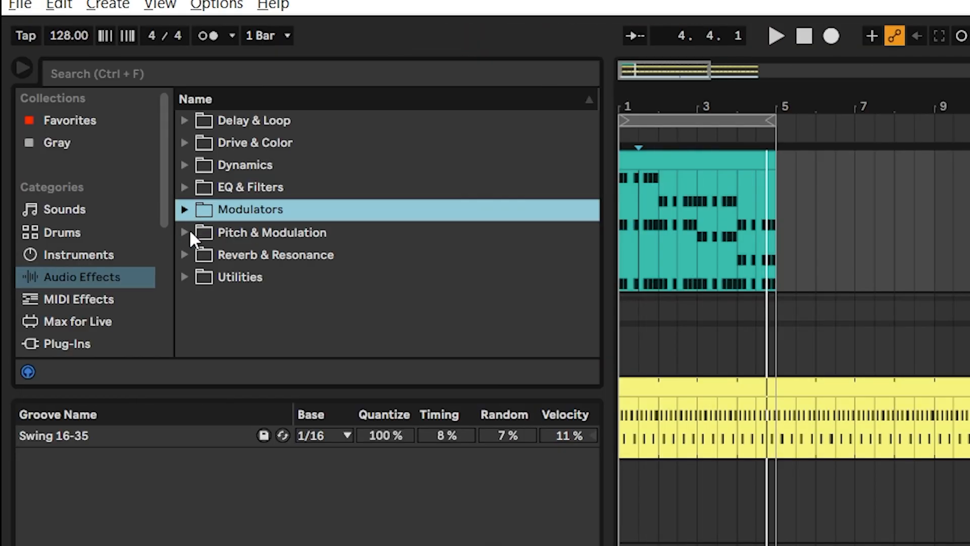
# Step: Add Auto Pan from the Pitch & Modulation effects to the Serum track
pyautogui.click(254, 234)
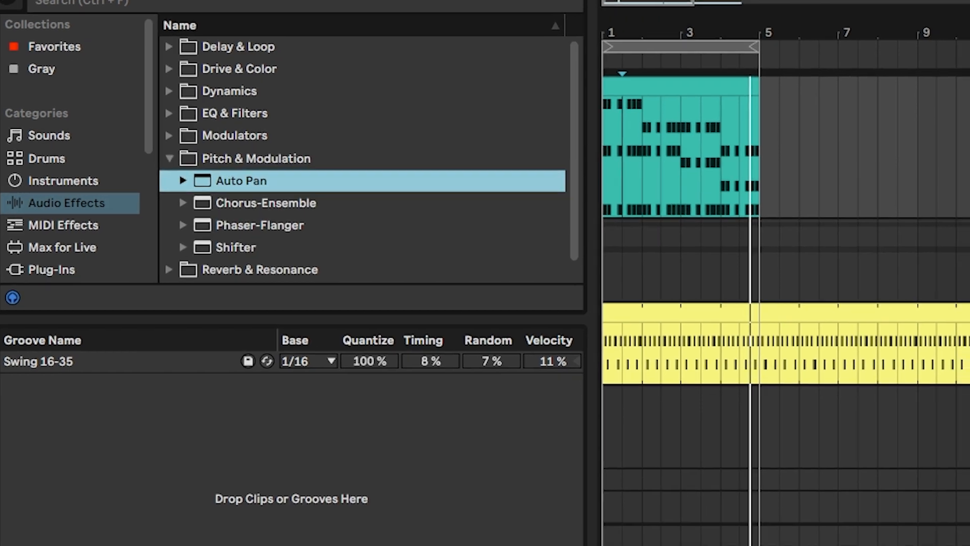
pyautogui.moveTo(242, 181); pyautogui.dragTo(423, 511)
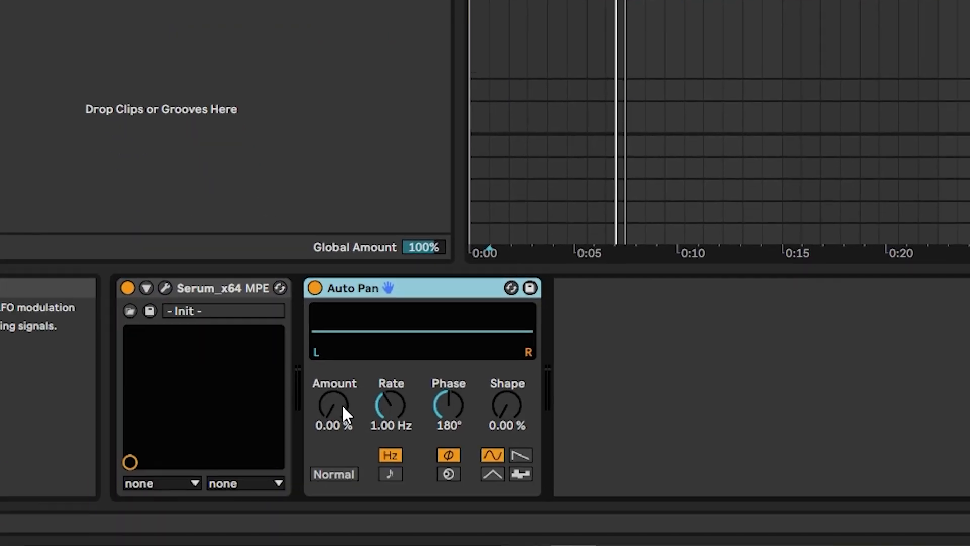
# Step: Set the Auto Pan's amount to 100 %, start playback and raise its rate
pyautogui.moveTo(340, 404); pyautogui.dragTo(339, 340)
pyautogui.moveTo(339, 405); pyautogui.dragTo(337, 392)
pyautogui.press('space')
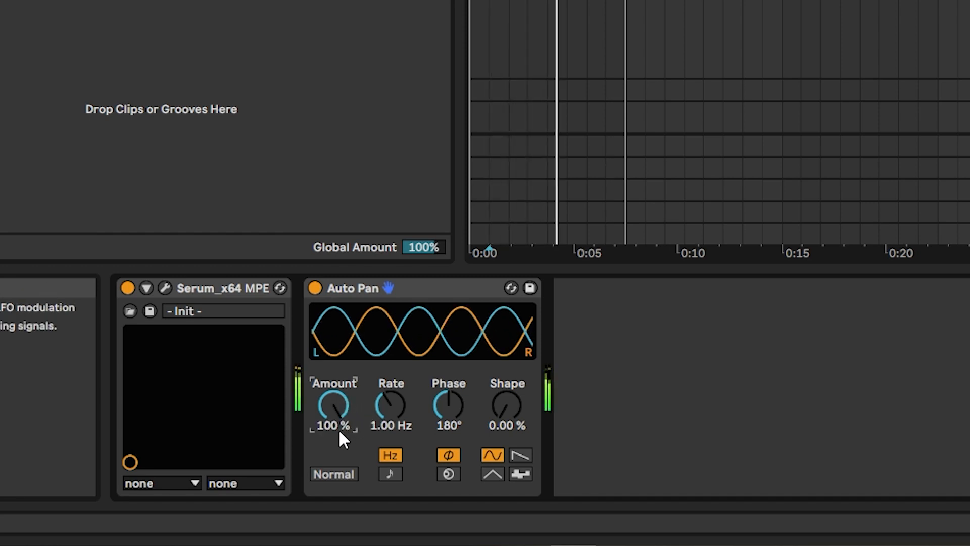
pyautogui.moveTo(390, 419); pyautogui.dragTo(391, 394)
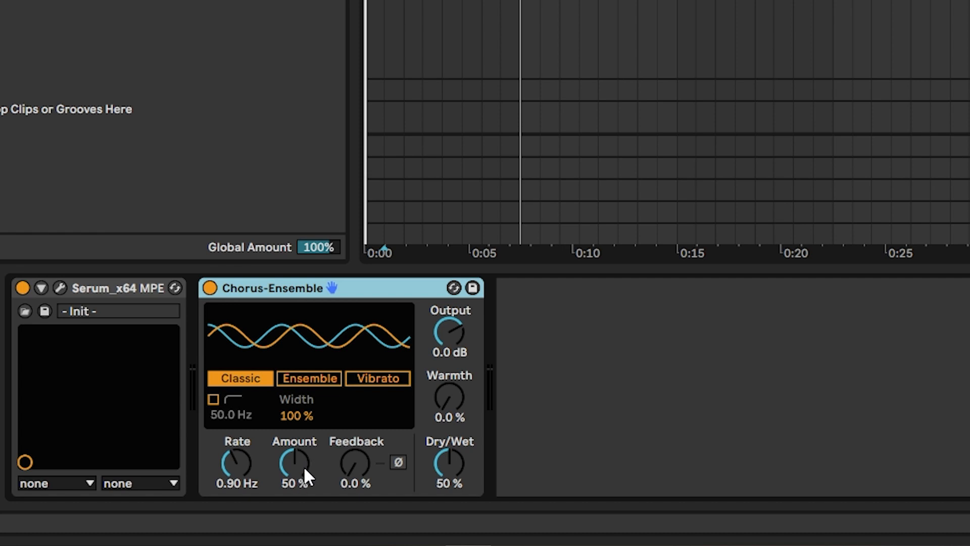
# Step: Raise the Chorus-Ensemble's amount, feedback and warmth
pyautogui.moveTo(349, 470); pyautogui.dragTo(349, 448)
pyautogui.moveTo(295, 464); pyautogui.dragTo(295, 435)
pyautogui.moveTo(355, 462); pyautogui.dragTo(355, 436)
pyautogui.moveTo(446, 422); pyautogui.dragTo(447, 402)
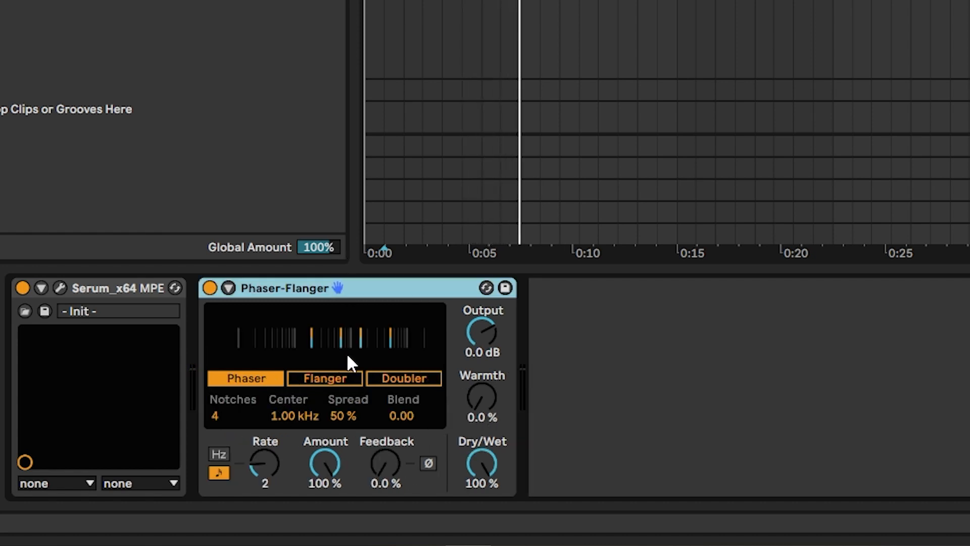
# Step: Keep the Phaser-Flanger in Phaser mode, set its warmth to 40 % and output to 3.0 dB, and adjust the feedback and rate
pyautogui.click(320, 379)
pyautogui.click(258, 378)
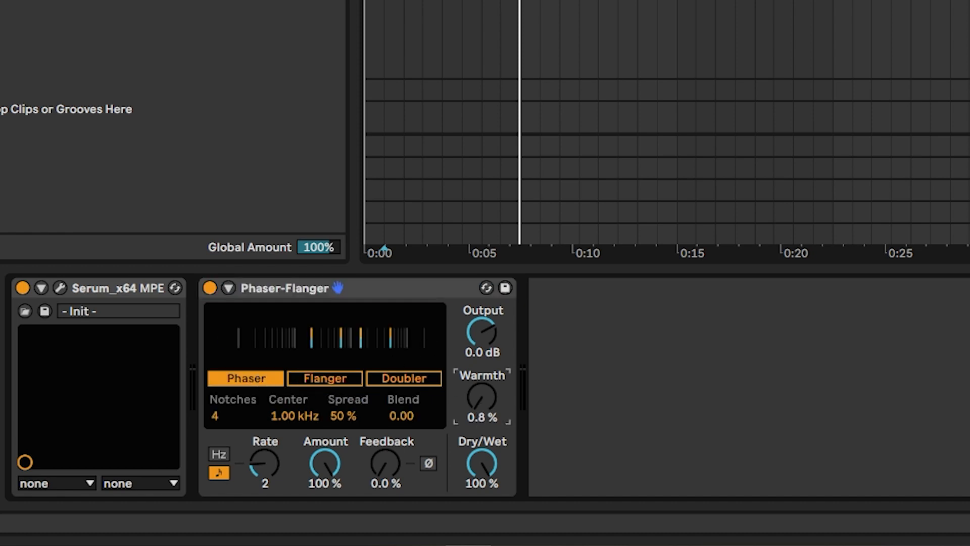
pyautogui.moveTo(481, 397); pyautogui.dragTo(490, 341)
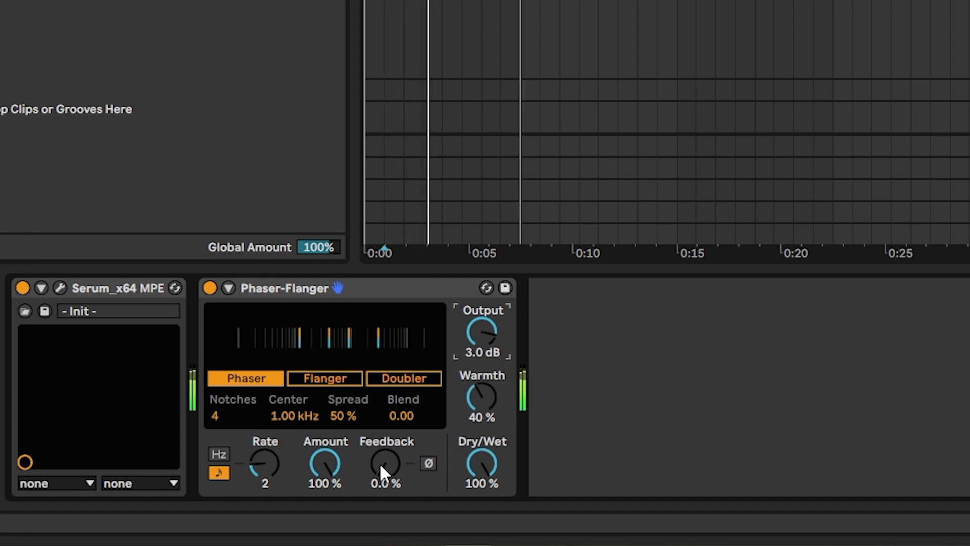
pyautogui.moveTo(386, 463); pyautogui.dragTo(385, 446)
pyautogui.moveTo(265, 463)
pyautogui.mouseDown()
pyautogui.moveTo(264, 435)
pyautogui.moveTo(264, 462)
pyautogui.mouseUp()
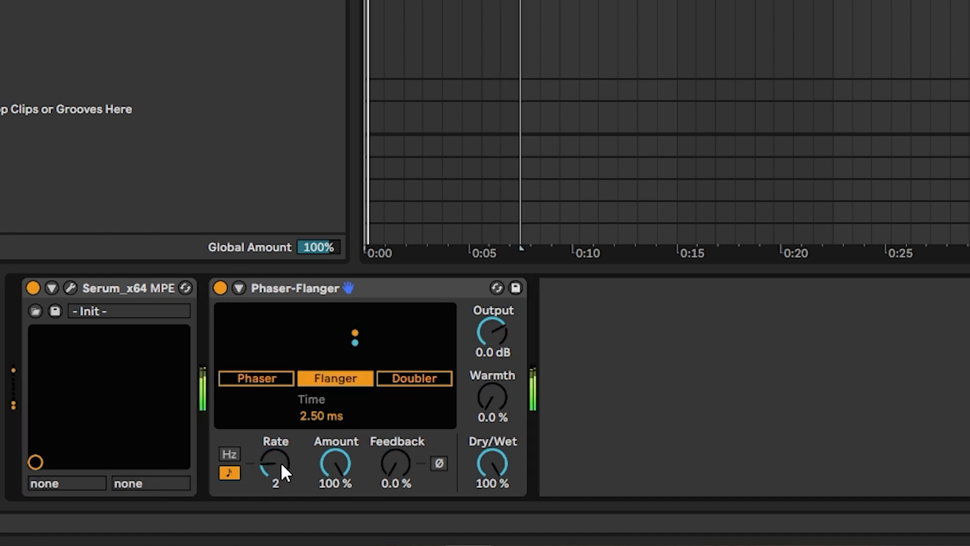
# Step: Set the Flanger mode's rate to 1/4 and its feedback to 79 %
pyautogui.moveTo(281, 466); pyautogui.dragTo(281, 454)
pyautogui.moveTo(395, 463); pyautogui.dragTo(396, 432)
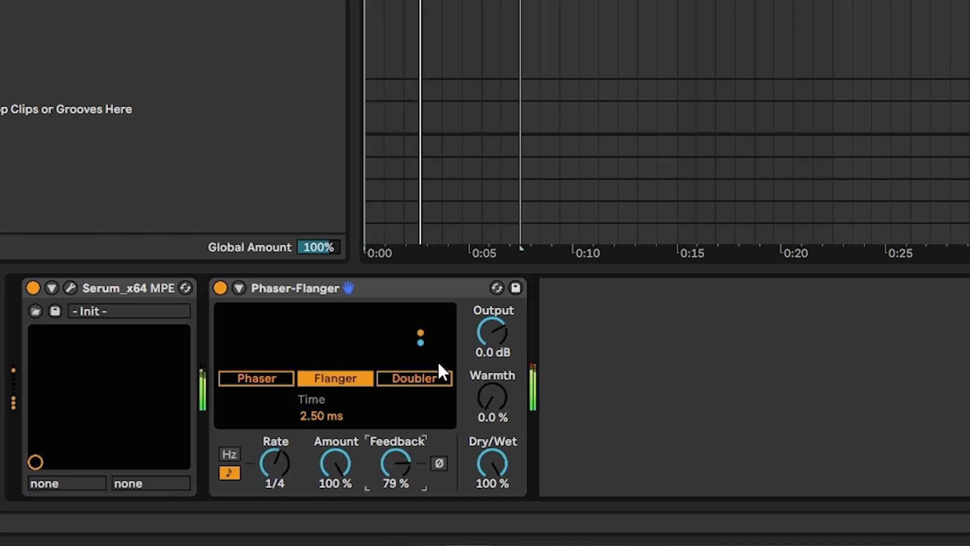
# Step: Switch the Phaser-Flanger to Doubler mode and lower its rate and feedback
pyautogui.click(414, 378)
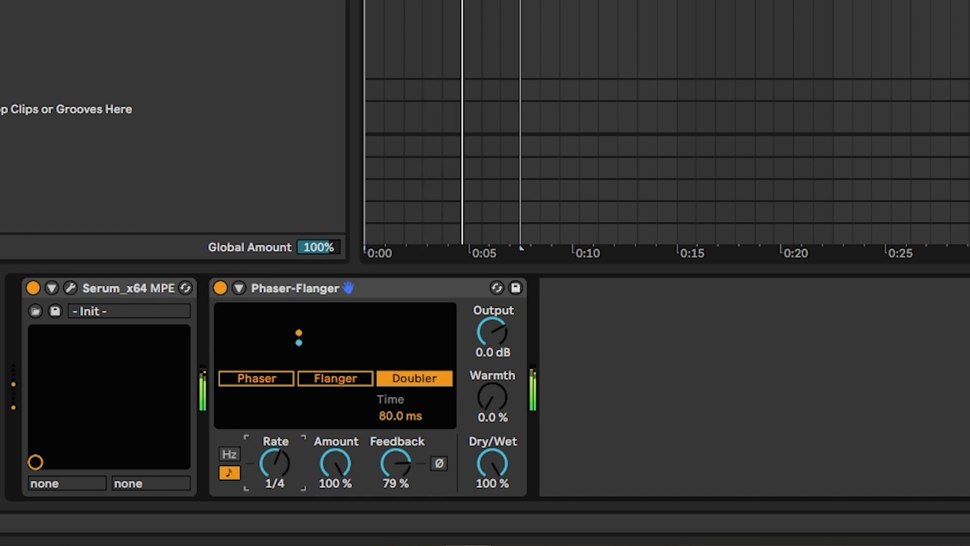
pyautogui.moveTo(274, 463); pyautogui.dragTo(274, 469)
pyautogui.moveTo(395, 463); pyautogui.dragTo(396, 484)
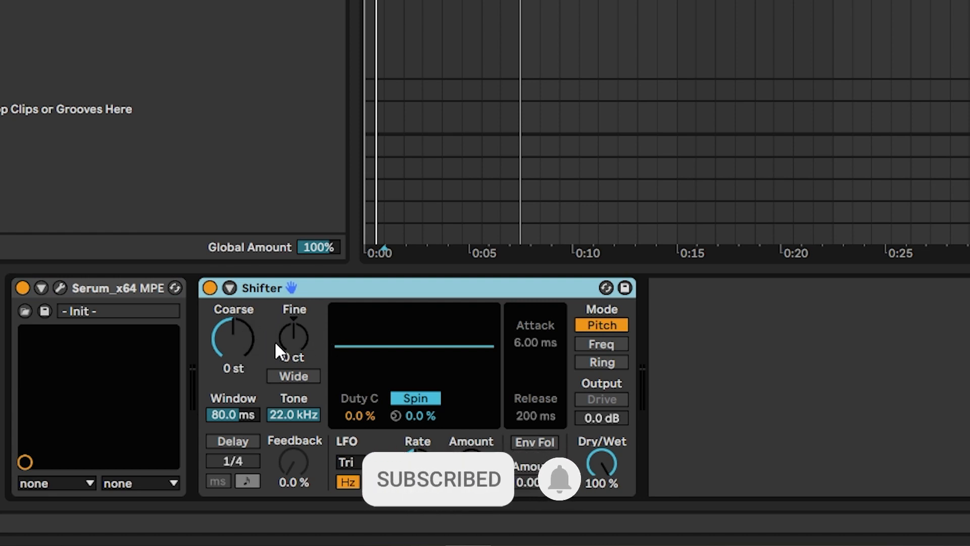
# Step: Raise the Shifter's coarse and fine pitch
pyautogui.moveTo(237, 332); pyautogui.dragTo(237, 314)
pyautogui.moveTo(293, 337); pyautogui.dragTo(293, 313)
pyautogui.moveTo(233, 337); pyautogui.dragTo(234, 316)
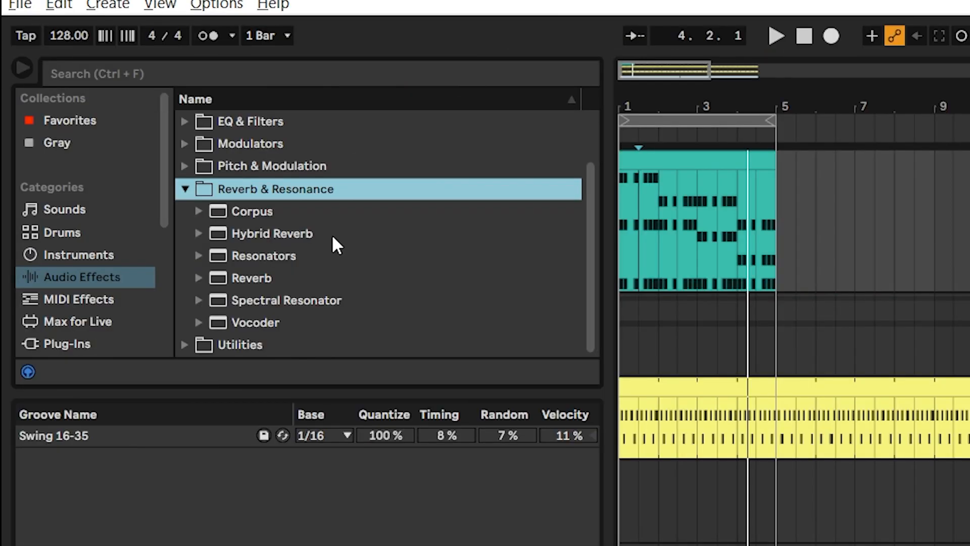
# Step: Load Corpus from the Reverb & Resonance effects, audition it on the Serum part and remove it
pyautogui.doubleClick(252, 212)
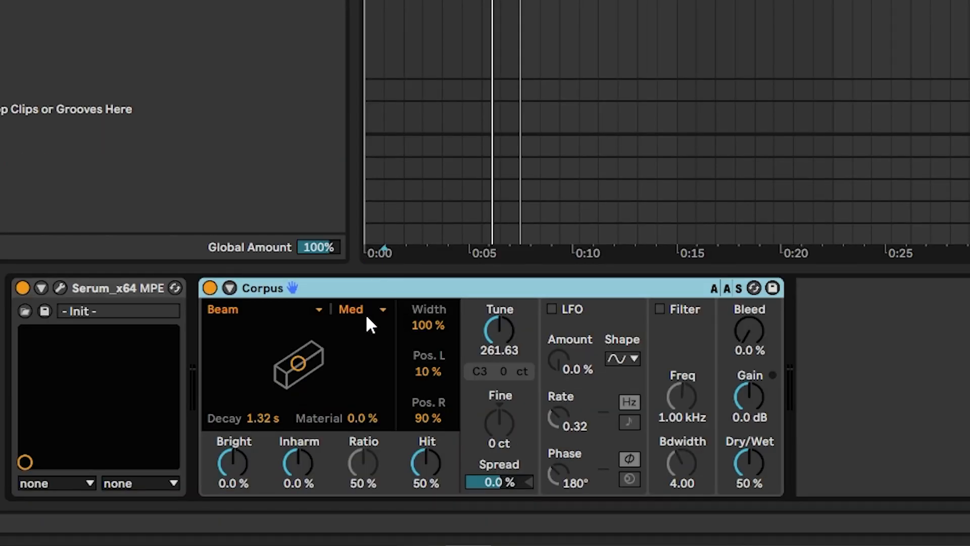
pyautogui.press('space')
pyautogui.moveTo(305, 356)
pyautogui.mouseDown()
pyautogui.moveTo(325, 337)
pyautogui.moveTo(309, 371)
pyautogui.moveTo(271, 379)
pyautogui.moveTo(207, 319)
pyautogui.moveTo(224, 348)
pyautogui.moveTo(318, 331)
pyautogui.moveTo(381, 351)
pyautogui.moveTo(364, 383)
pyautogui.moveTo(303, 390)
pyautogui.moveTo(292, 349)
pyautogui.mouseUp()
pyautogui.press('Delete')
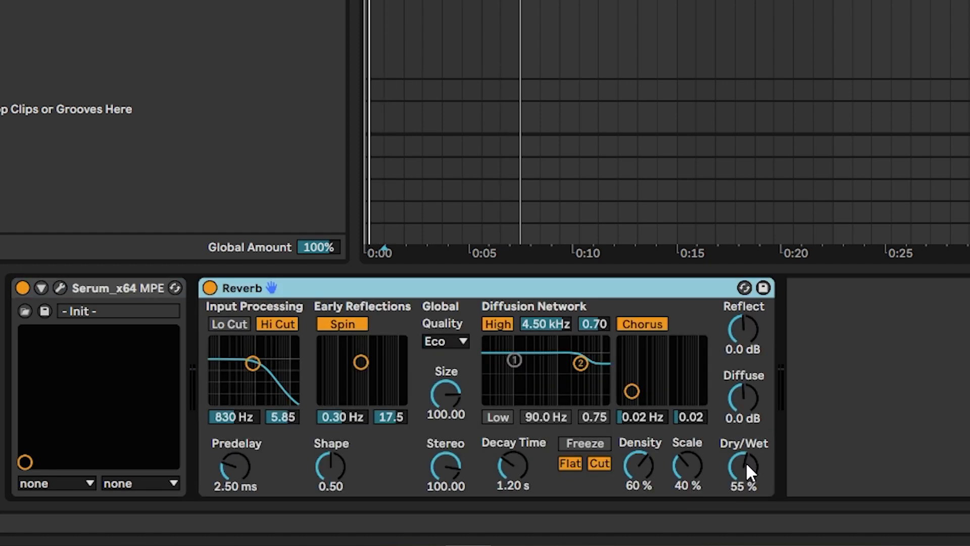
# Step: Lower the Reverb's dry/wet mix to 31 % and select the device
pyautogui.moveTo(744, 463)
pyautogui.mouseDown()
pyautogui.moveTo(744, 475)
pyautogui.moveTo(743, 462)
pyautogui.mouseUp()
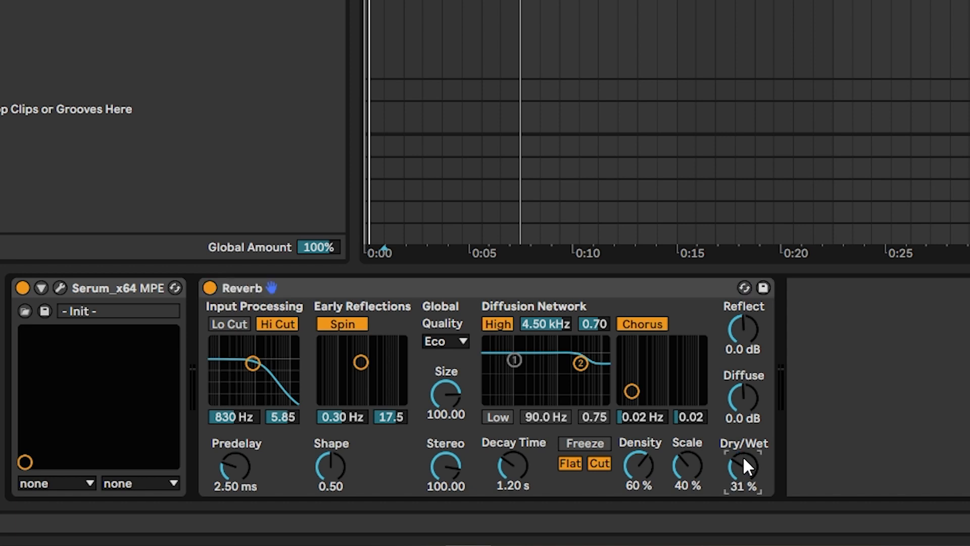
pyautogui.click(537, 288)
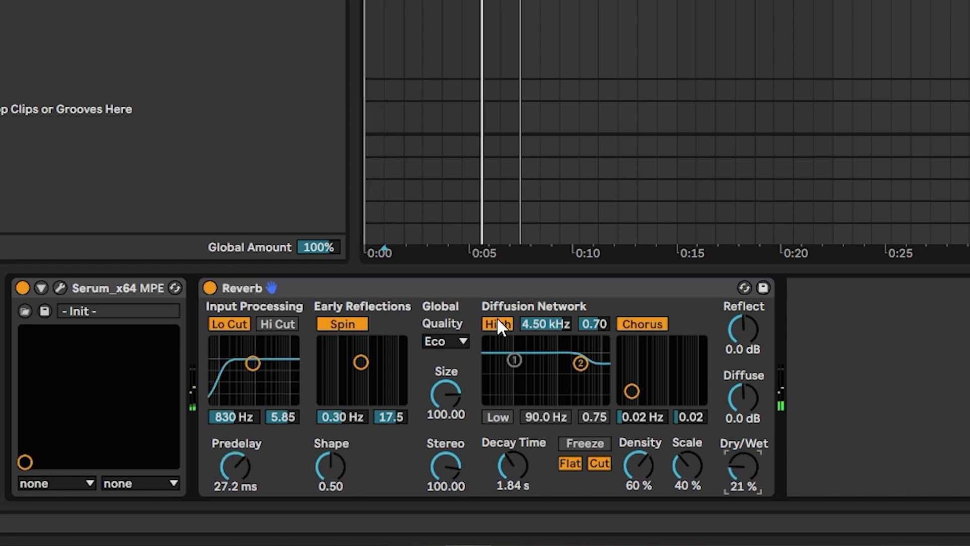
pyautogui.click(459, 285)
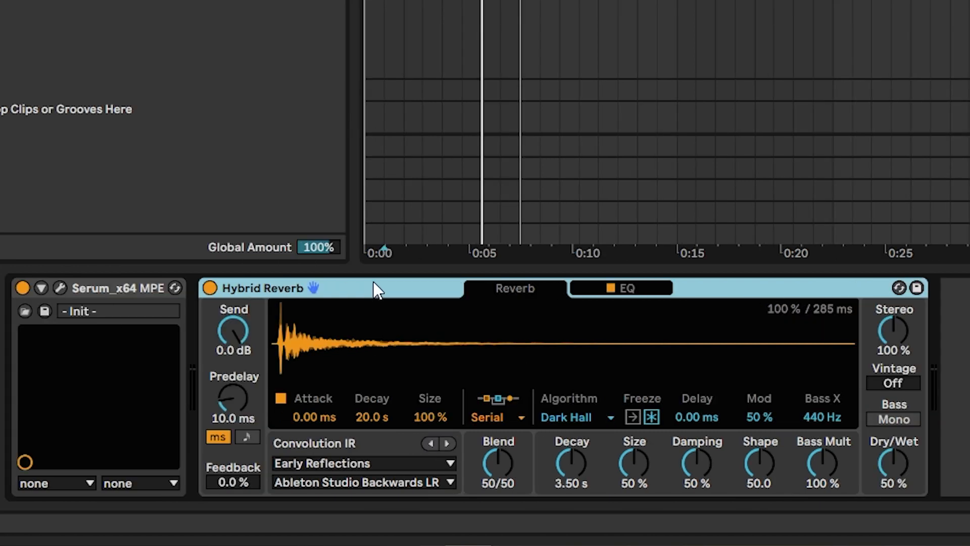
# Step: Play the Serum part through the Hybrid Reverb and remove the device
pyautogui.click(283, 2)
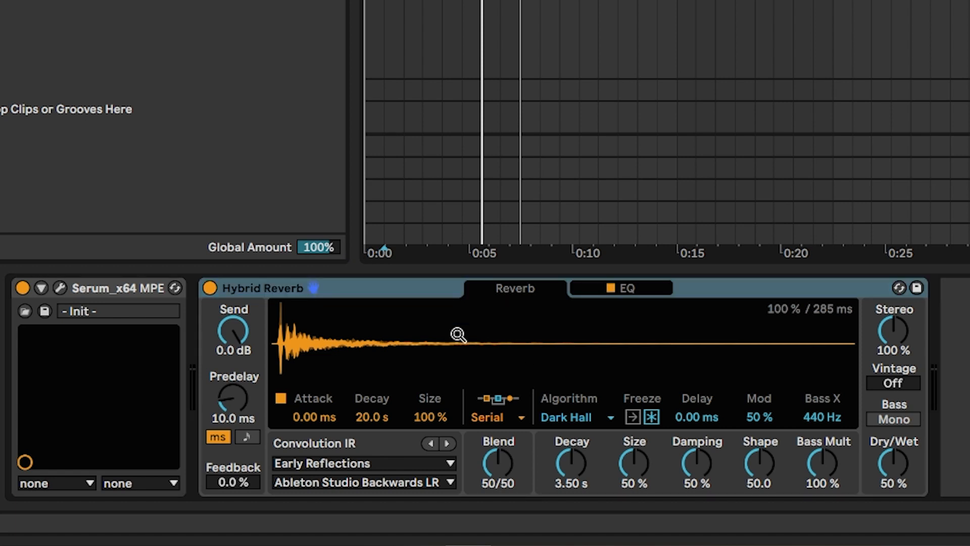
pyautogui.click(369, 290)
pyautogui.press('space')
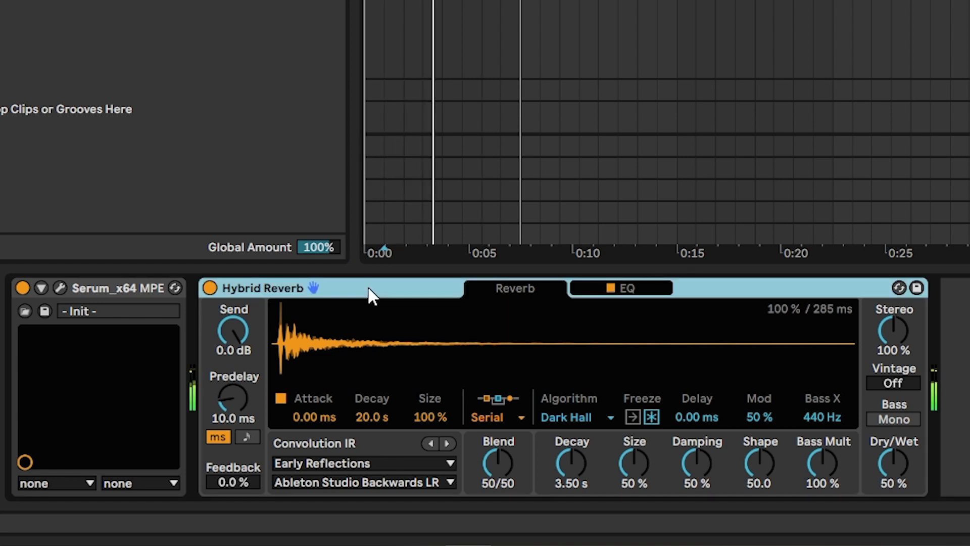
pyautogui.press('Delete')
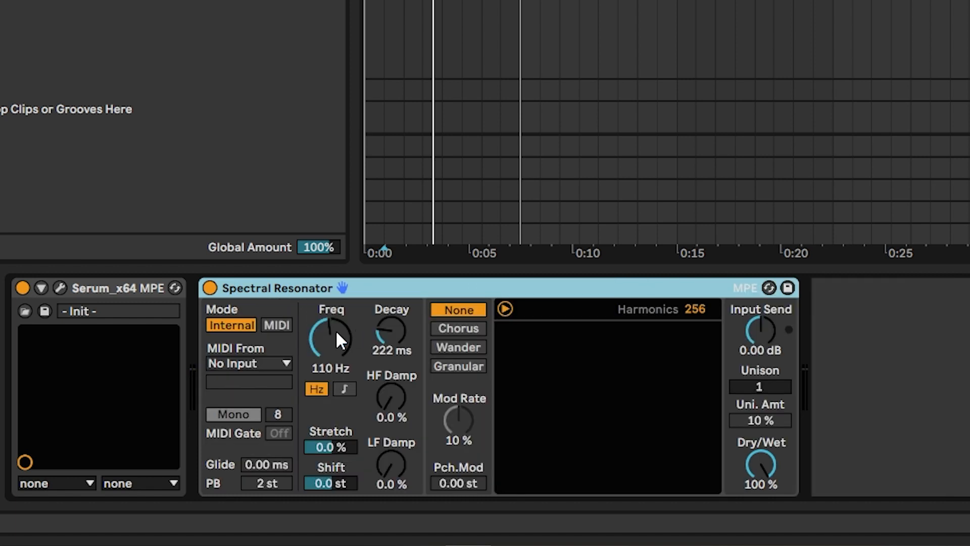
# Step: Set the Spectral Resonator's frequency to 766 Hz and its decay to 2.27 s with the part playing
pyautogui.moveTo(334, 334); pyautogui.dragTo(338, 298)
pyautogui.press('space')
pyautogui.moveTo(392, 333); pyautogui.dragTo(392, 311)
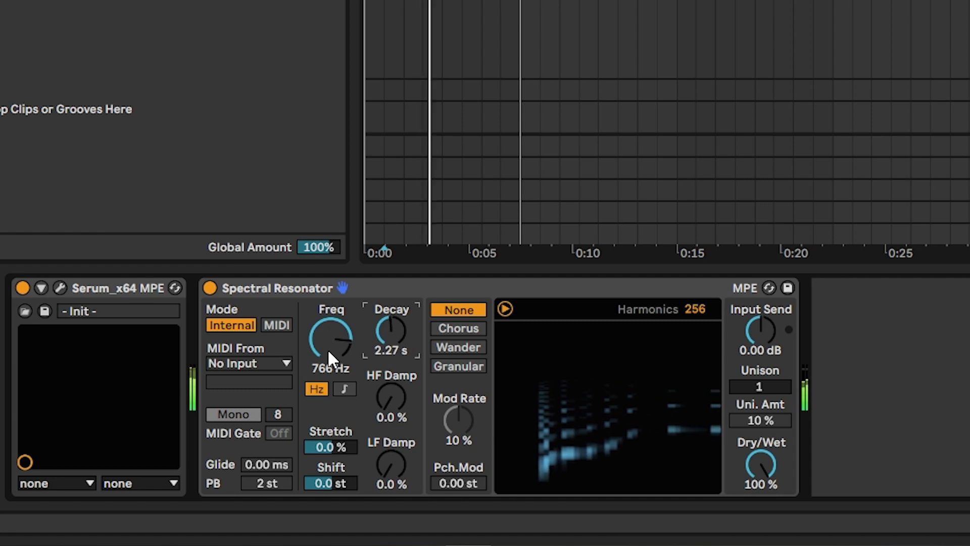
# Step: Lower the Spectral Resonator's frequency and dry/wet mix
pyautogui.moveTo(331, 357); pyautogui.dragTo(331, 384)
pyautogui.moveTo(766, 480); pyautogui.dragTo(765, 532)
pyautogui.moveTo(334, 340); pyautogui.dragTo(334, 357)
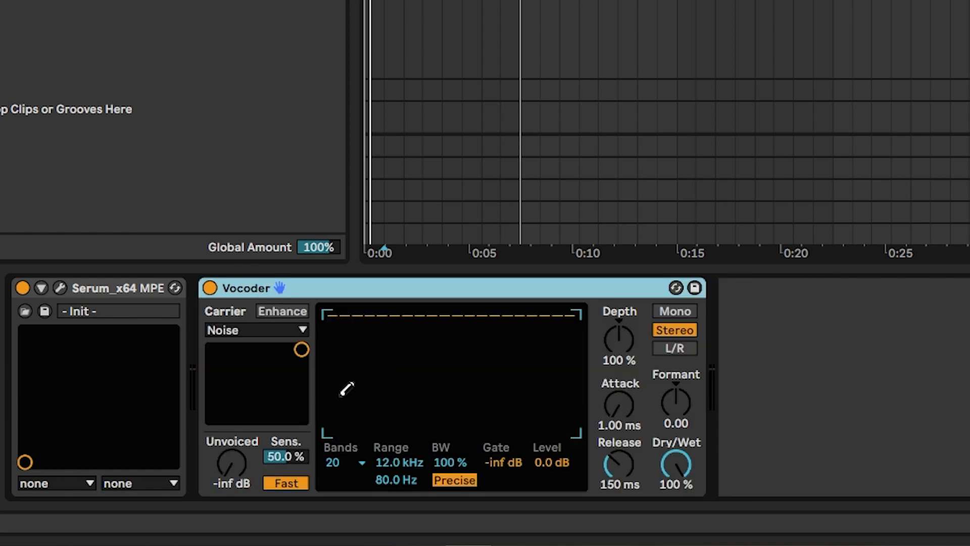
# Step: Play the part through the Vocoder and redraw the levels of its lower bands downward
pyautogui.press('space')
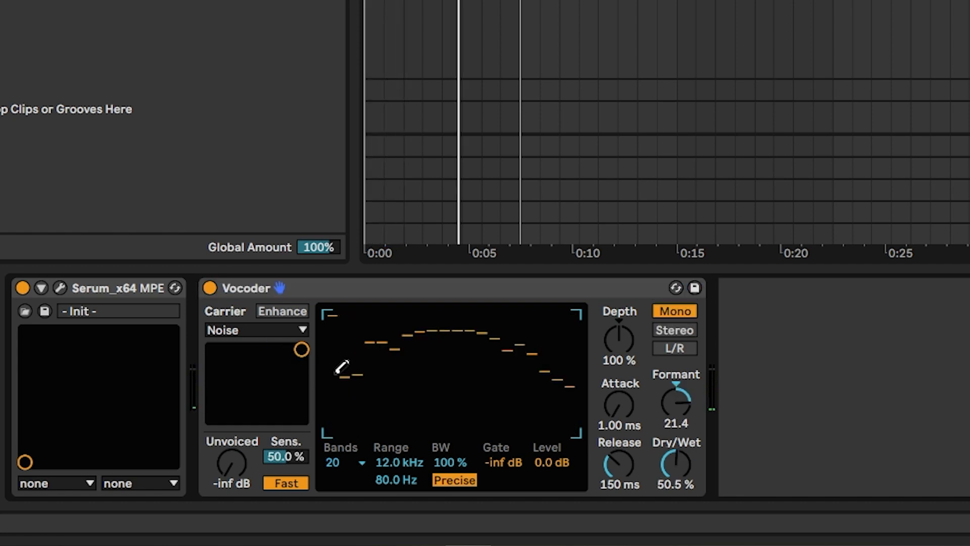
pyautogui.moveTo(359, 355)
pyautogui.mouseDown()
pyautogui.moveTo(457, 318)
pyautogui.moveTo(517, 390)
pyautogui.moveTo(406, 421)
pyautogui.mouseUp()
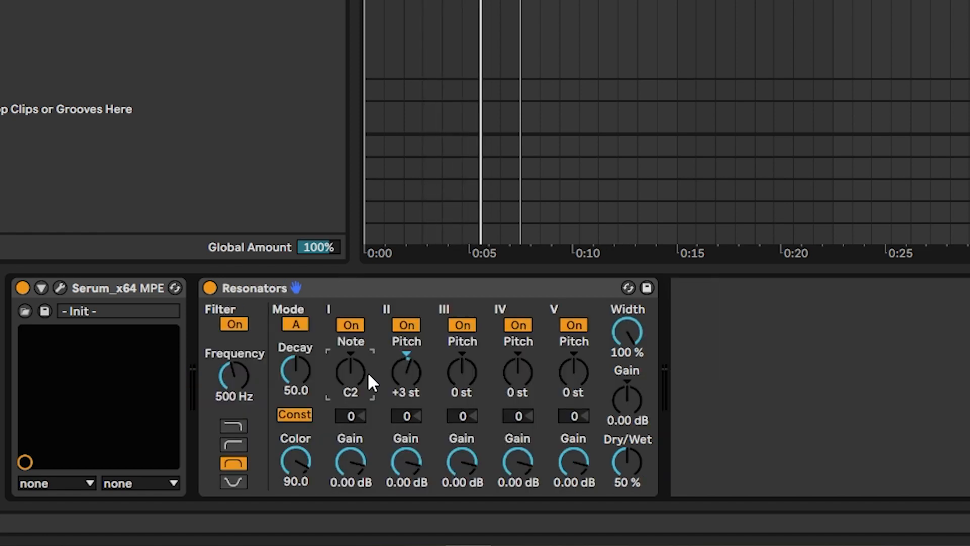
# Step: Tune Resonators I, II and III to D#2, +4 st and +2 st, and set the filter frequency to 1.07 kHz and decay to 36.5
pyautogui.moveTo(342, 379); pyautogui.dragTo(343, 371)
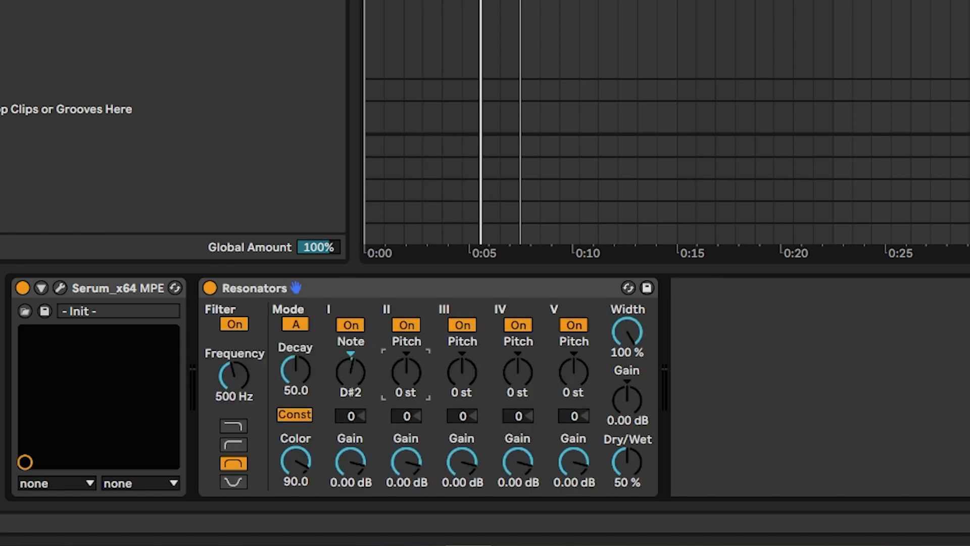
pyautogui.moveTo(454, 377); pyautogui.dragTo(454, 370)
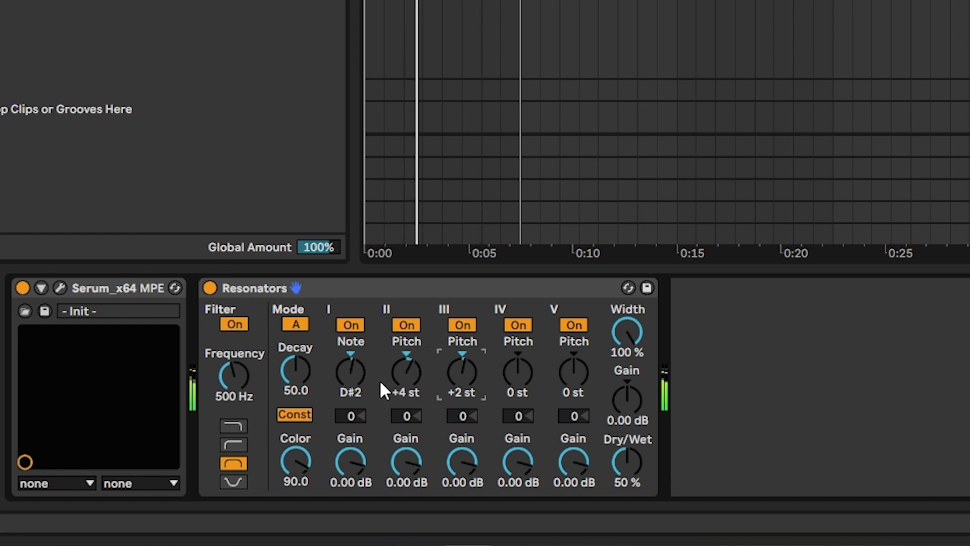
pyautogui.moveTo(233, 375); pyautogui.dragTo(233, 356)
pyautogui.moveTo(293, 365); pyautogui.dragTo(293, 383)
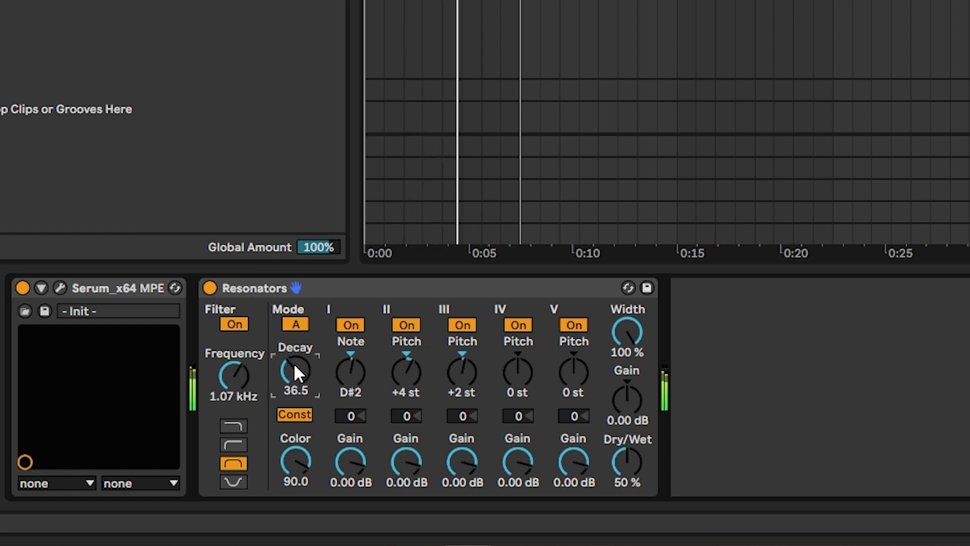
# Step: Adjust the pitches of resonators I, II, IV and V with the part playing and lower the device's output gain
pyautogui.moveTo(350, 372)
pyautogui.mouseDown()
pyautogui.moveTo(349, 358)
pyautogui.moveTo(349, 370)
pyautogui.mouseUp()
pyautogui.moveTo(406, 373); pyautogui.dragTo(406, 367)
pyautogui.moveTo(518, 373); pyautogui.dragTo(517, 361)
pyautogui.moveTo(572, 373); pyautogui.dragTo(571, 371)
pyautogui.moveTo(629, 416); pyautogui.dragTo(629, 435)
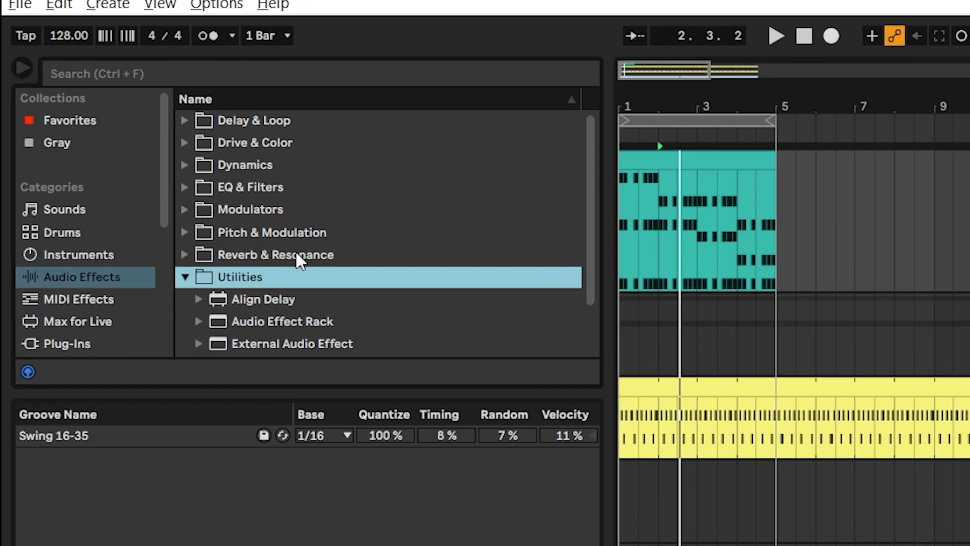
# Step: Add an Audio Effect Rack after Serum and turn up Macro 1 to control the Corpus tune and Resonators dry/wet
pyautogui.scroll(-2, 297, 255)
pyautogui.moveTo(282, 254); pyautogui.dragTo(292, 476)
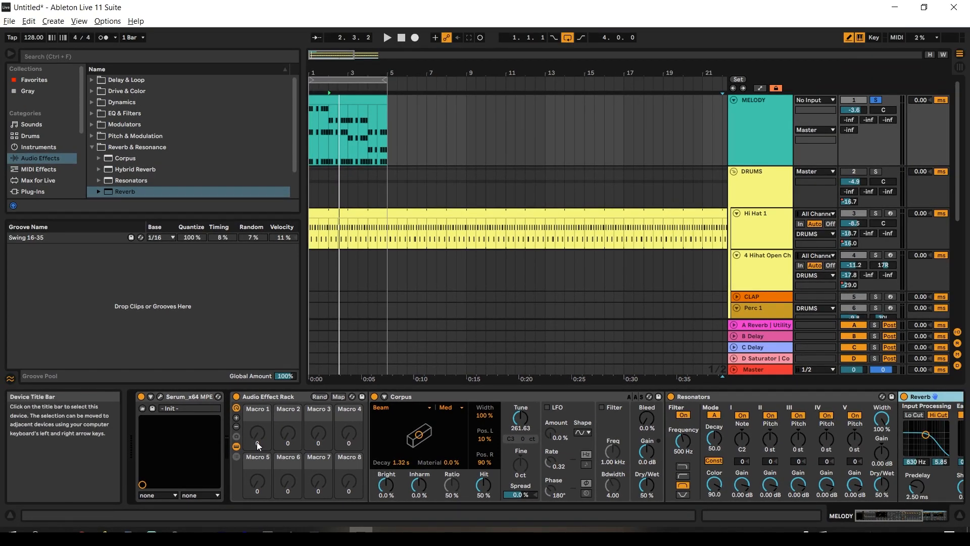
pyautogui.click(591, 397)
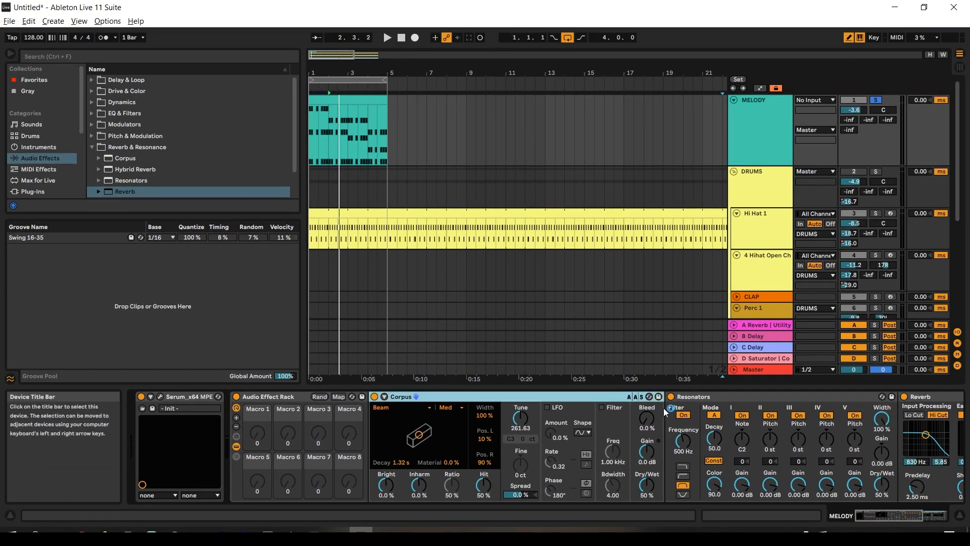
pyautogui.click(743, 398)
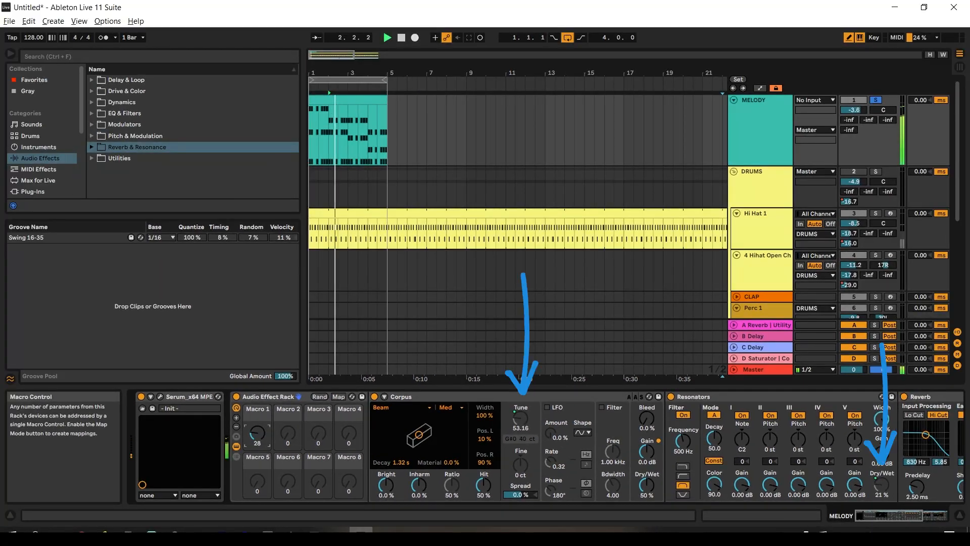
pyautogui.moveTo(257, 433); pyautogui.dragTo(257, 388)
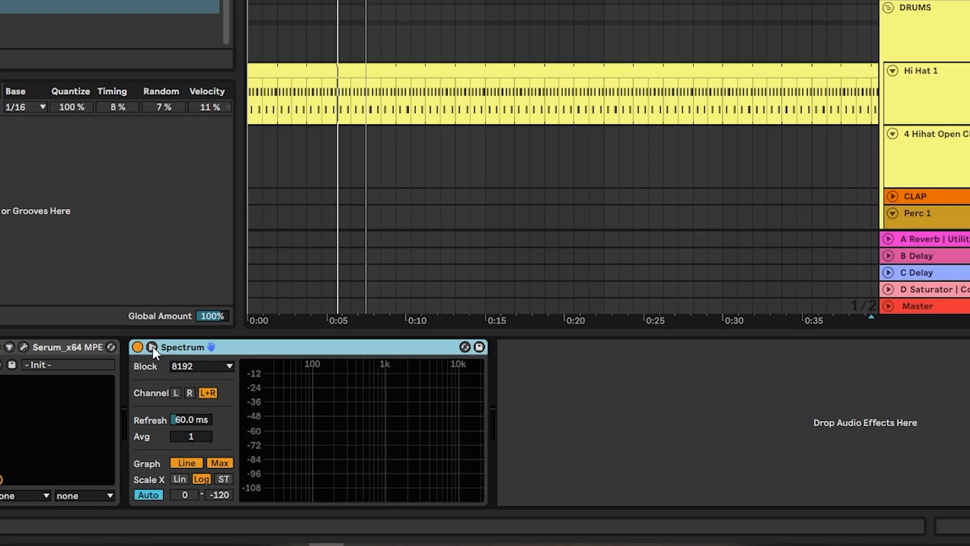
# Step: Expand the Spectrum's display and play the Serum part to view its frequency content
pyautogui.click(153, 347)
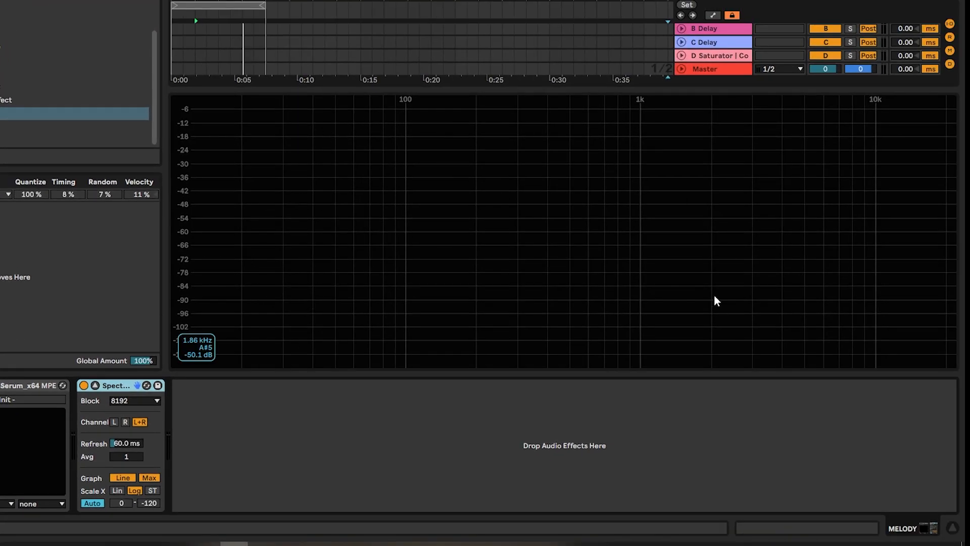
pyautogui.press('space')
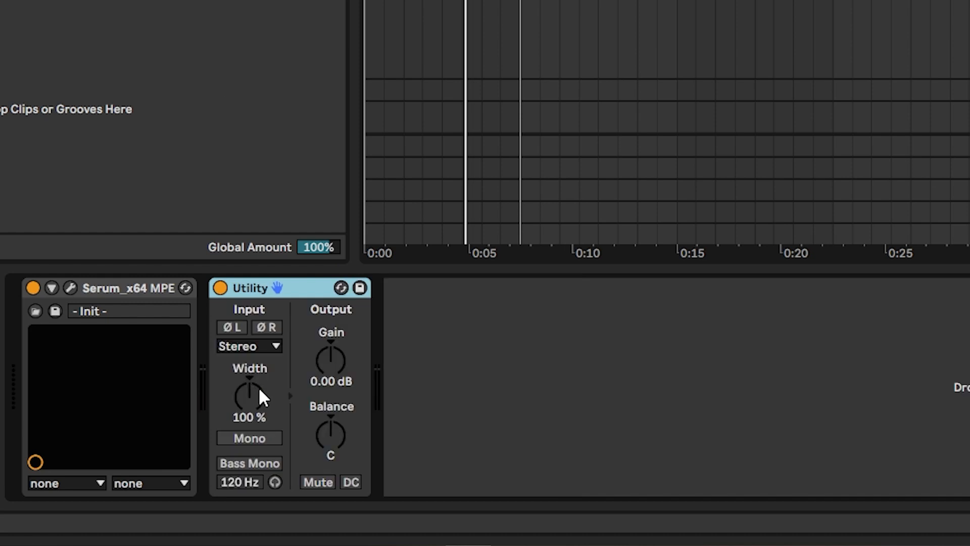
# Step: Set the Utility's gain to -3.33 dB and try out its width and balance controls on the Serum part
pyautogui.moveTo(260, 396)
pyautogui.mouseDown()
pyautogui.moveTo(259, 384)
pyautogui.moveTo(250, 410)
pyautogui.moveTo(250, 396)
pyautogui.mouseUp()
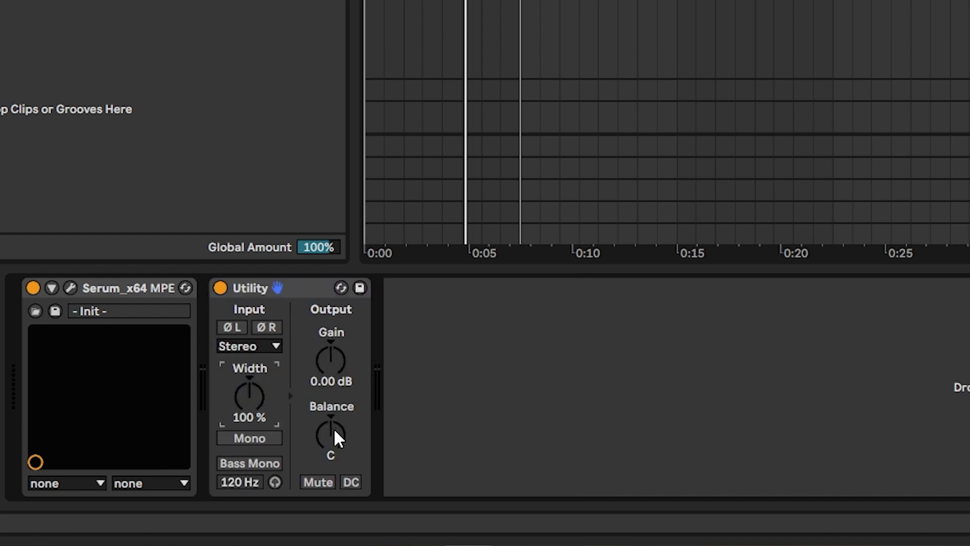
pyautogui.moveTo(335, 430); pyautogui.dragTo(335, 429)
pyautogui.moveTo(331, 349)
pyautogui.mouseDown()
pyautogui.moveTo(331, 389)
pyautogui.moveTo(332, 352)
pyautogui.mouseUp()
pyautogui.moveTo(250, 396); pyautogui.dragTo(251, 425)
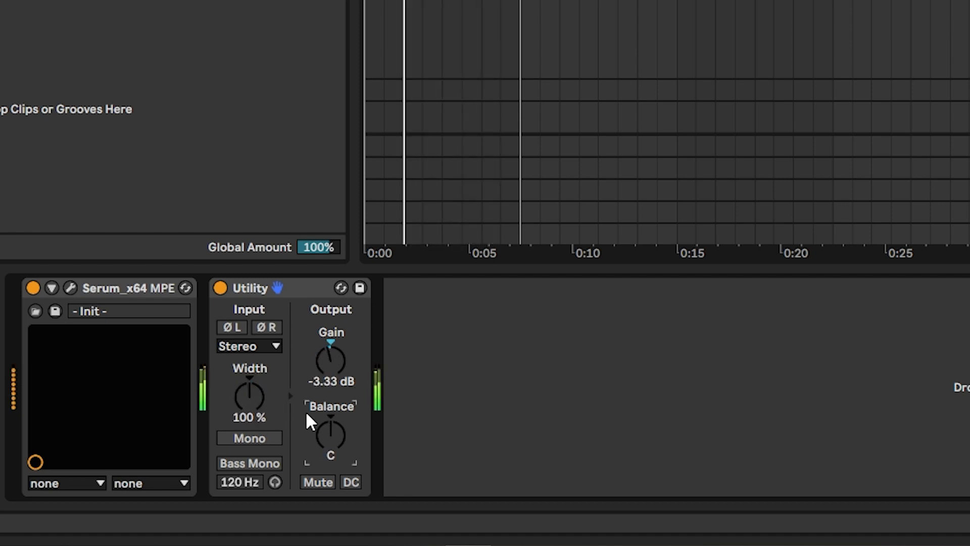
pyautogui.moveTo(328, 432)
pyautogui.mouseDown()
pyautogui.moveTo(329, 406)
pyautogui.moveTo(328, 445)
pyautogui.moveTo(328, 426)
pyautogui.mouseUp()
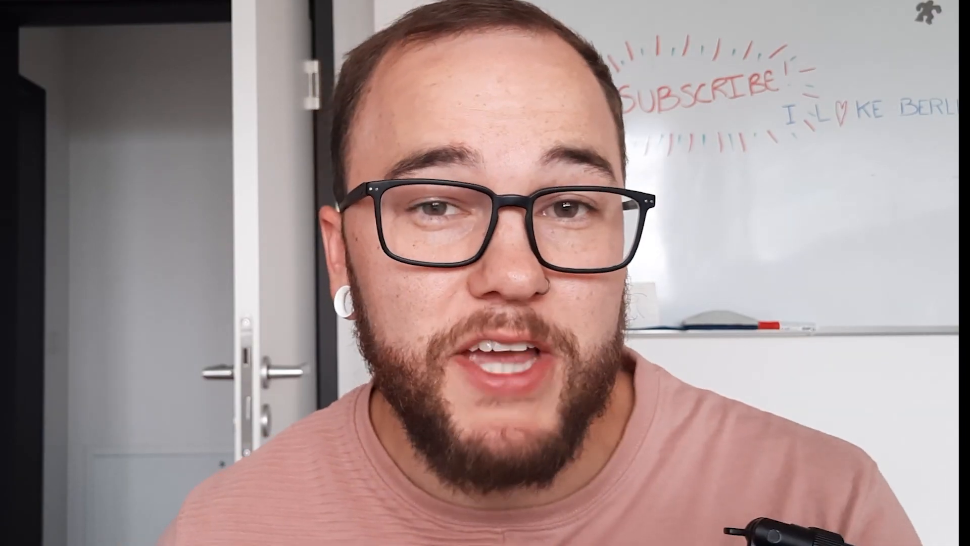